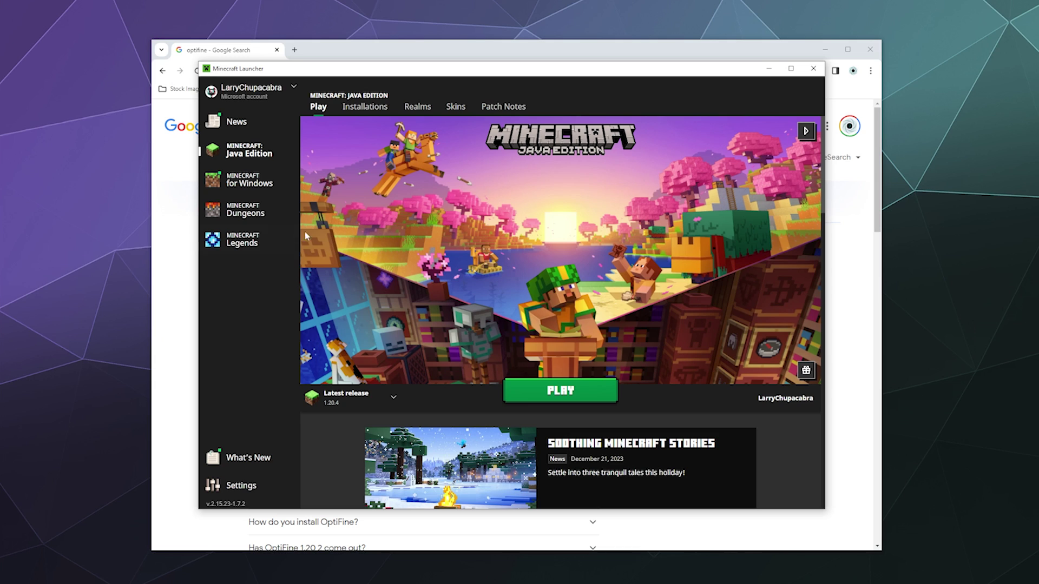
Pick the Latest release profile and look through the list of existing Java Edition installations.
{"action": "left_click", "coordinate": [331, 402]}
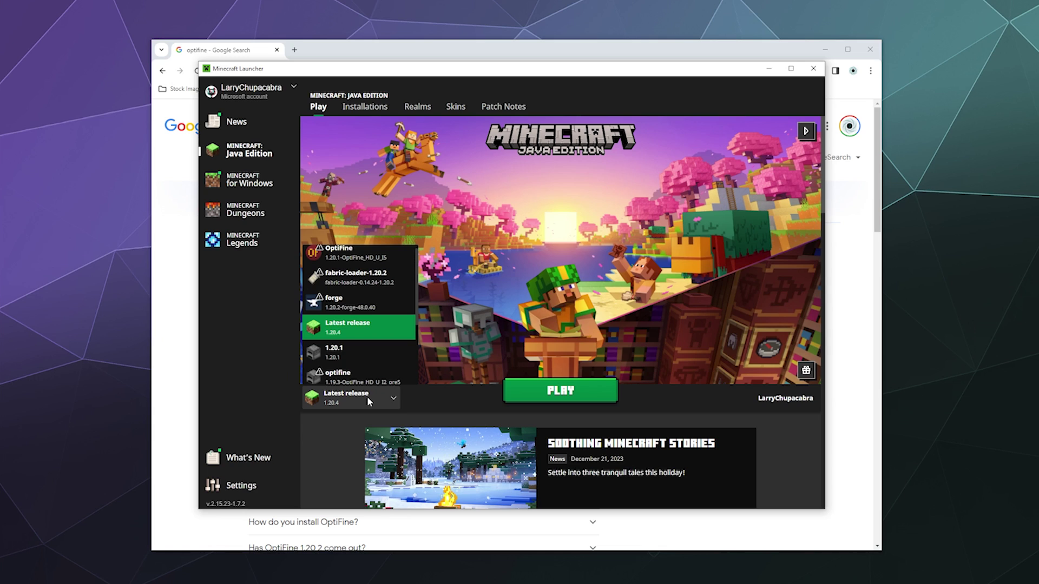
{"action": "left_click", "coordinate": [366, 328]}
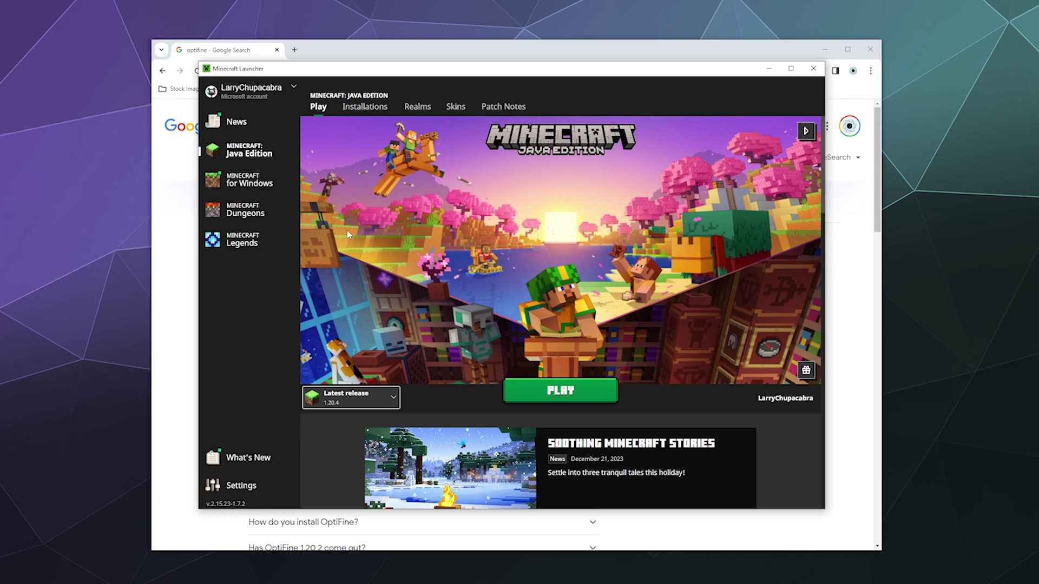
{"action": "left_click", "coordinate": [363, 115]}
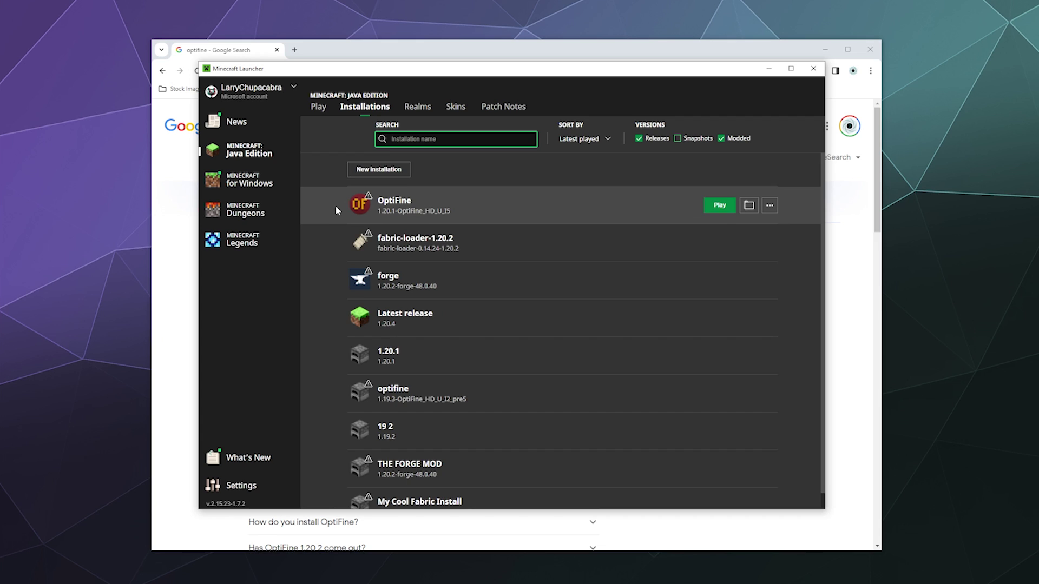
{"action": "scroll", "coordinate": [335, 208], "scroll_direction": "down", "scroll_amount": 1}
{"action": "scroll", "coordinate": [379, 325], "scroll_direction": "up", "scroll_amount": 1}
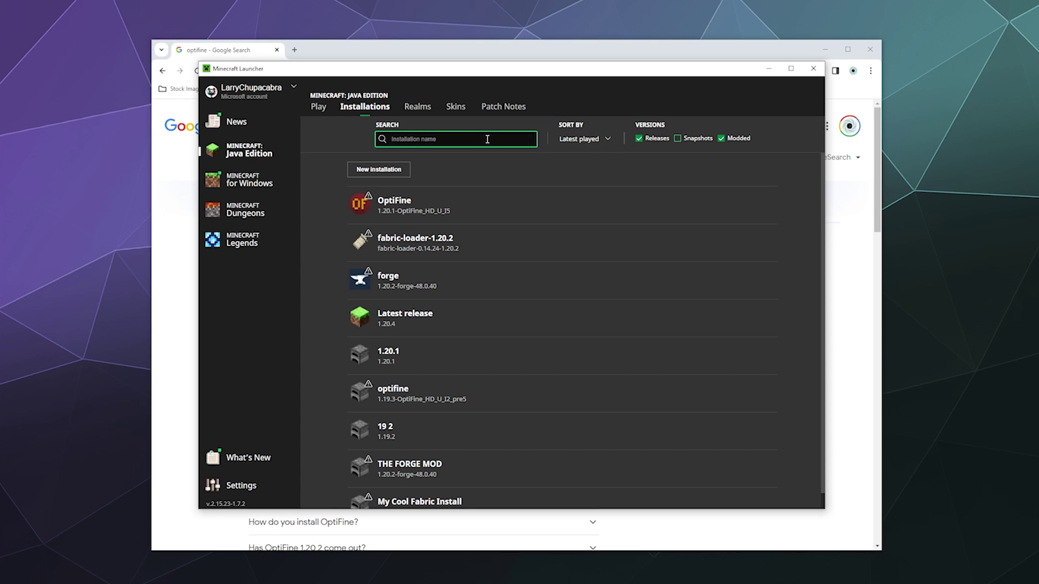
{"action": "scroll", "coordinate": [433, 168], "scroll_direction": "down", "scroll_amount": 1}
{"action": "scroll", "coordinate": [429, 211], "scroll_direction": "up", "scroll_amount": 1}
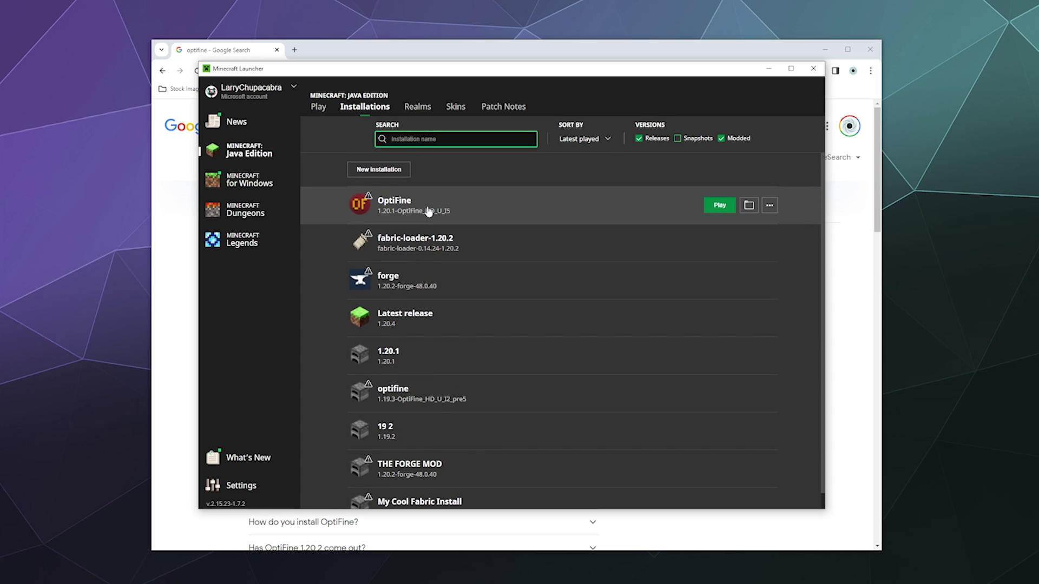
Start a new Java Edition installation and name it "1.20.4 New and Improved".
{"action": "left_click", "coordinate": [370, 171]}
{"action": "left_click", "coordinate": [434, 175]}
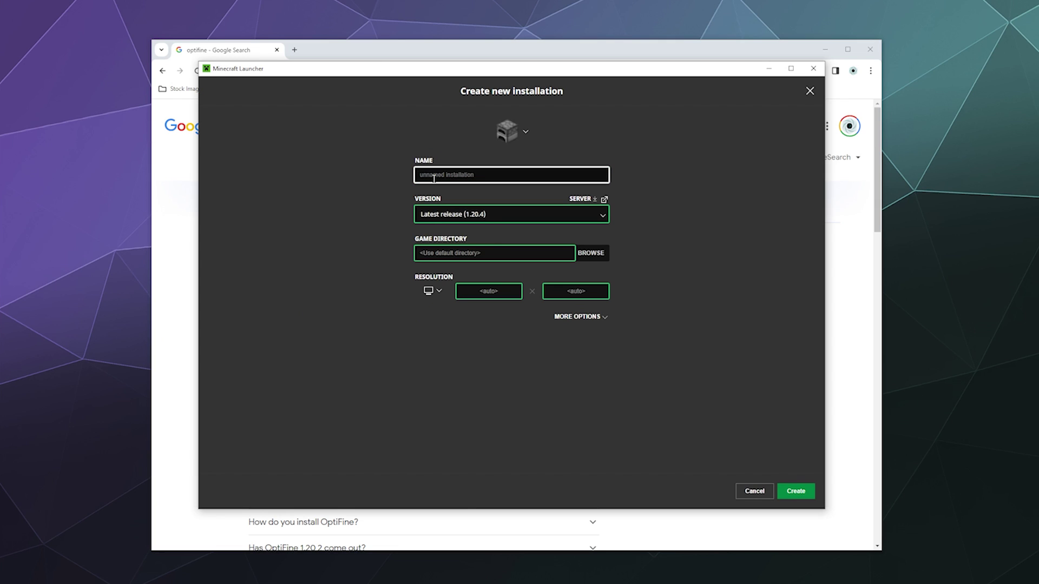
{"action": "type", "text": "1.20.4 New and Improved"}
Set the version to Latest release (1.20.4) and create the installation.
{"action": "left_click", "coordinate": [433, 218]}
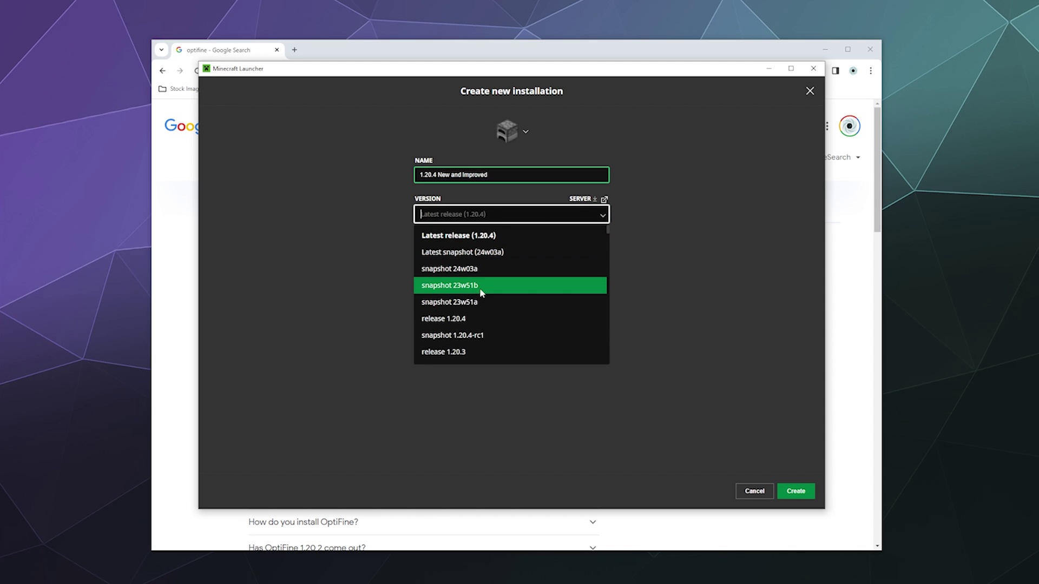
{"action": "scroll", "coordinate": [477, 305], "scroll_direction": "down", "scroll_amount": 2}
{"action": "scroll", "coordinate": [477, 305], "scroll_direction": "up", "scroll_amount": 3}
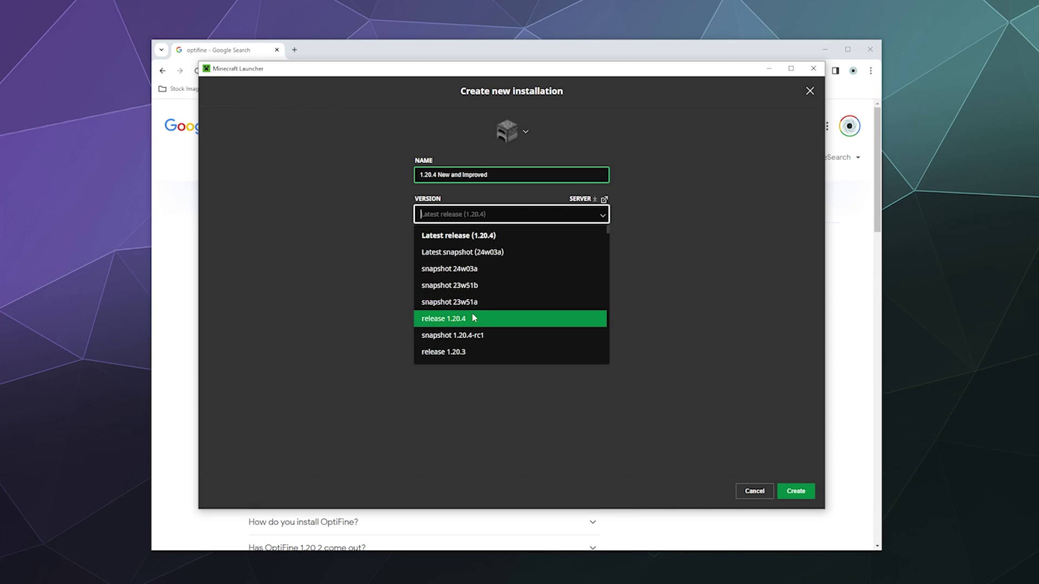
{"action": "scroll", "coordinate": [492, 298], "scroll_direction": "down", "scroll_amount": 5}
{"action": "scroll", "coordinate": [495, 290], "scroll_direction": "down", "scroll_amount": 7}
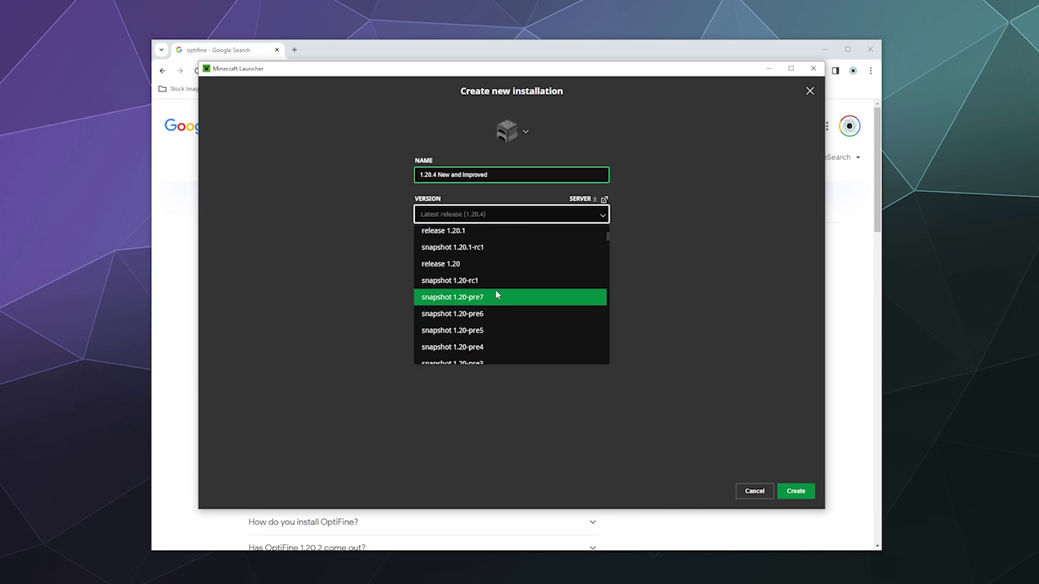
{"action": "scroll", "coordinate": [483, 334], "scroll_direction": "down", "scroll_amount": 5}
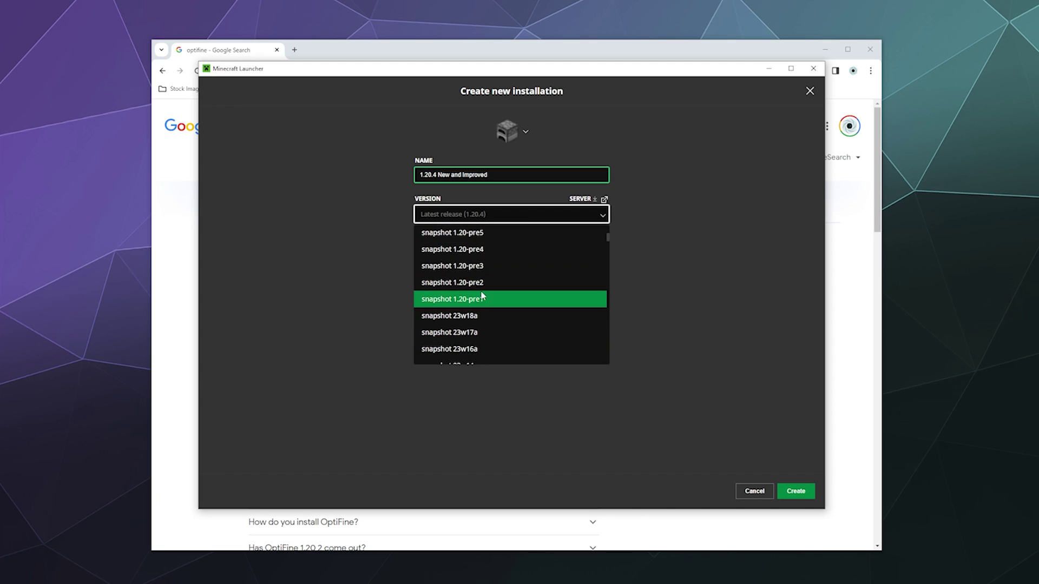
{"action": "scroll", "coordinate": [478, 336], "scroll_direction": "down", "scroll_amount": 15}
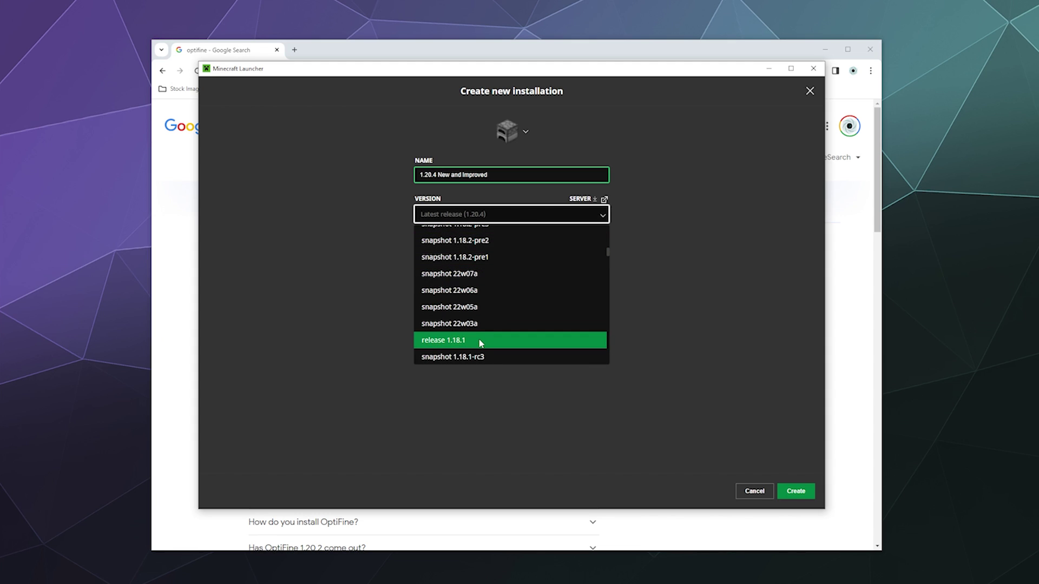
{"action": "scroll", "coordinate": [479, 339], "scroll_direction": "up", "scroll_amount": 20}
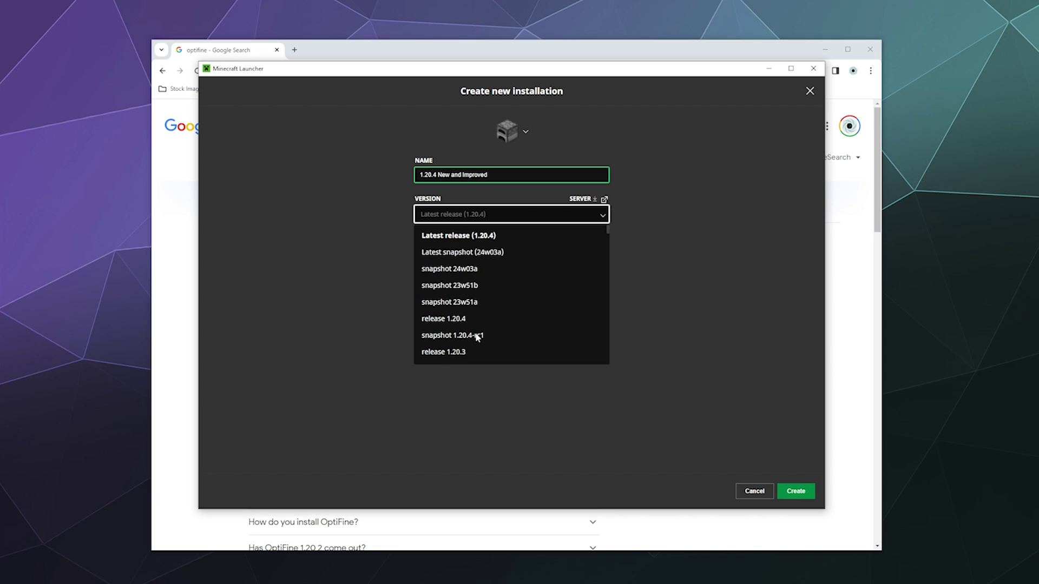
{"action": "left_click", "coordinate": [437, 240]}
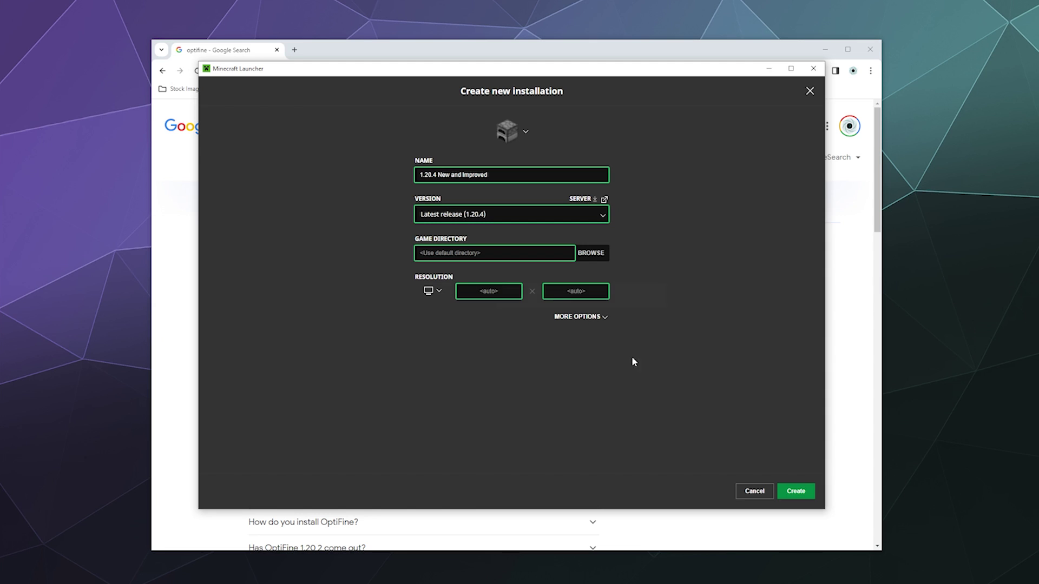
{"action": "left_click", "coordinate": [796, 491]}
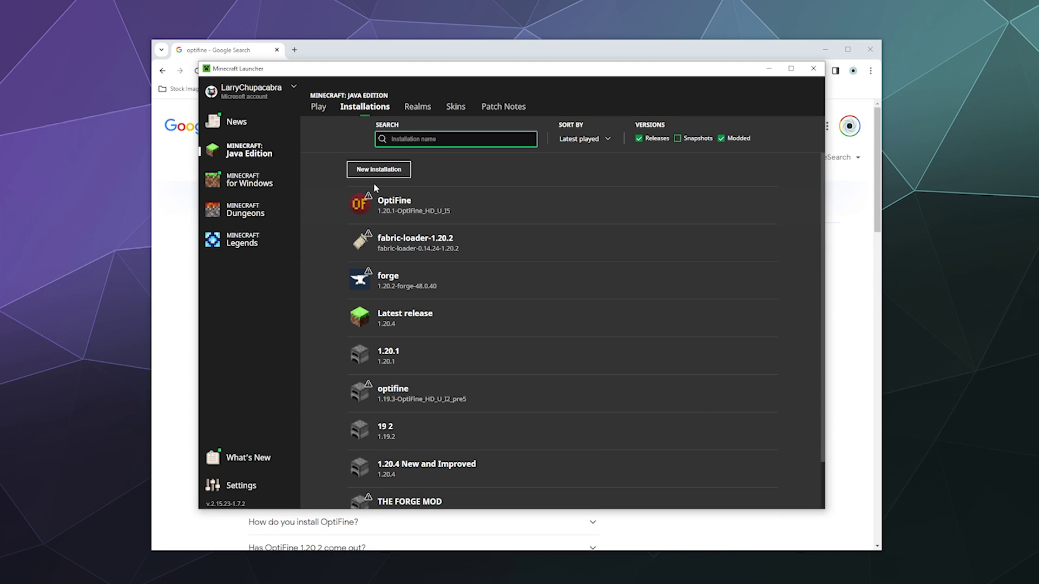
Launch the 1.20.4 New and Improved installation once, up to its title screen, and close the game.
{"action": "scroll", "coordinate": [459, 204], "scroll_direction": "down", "scroll_amount": 1}
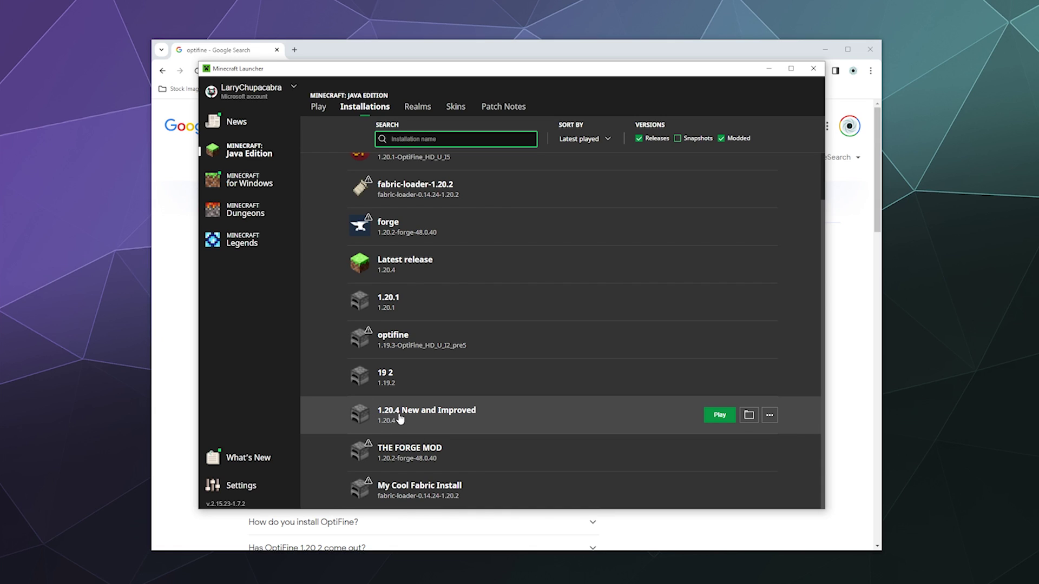
{"action": "left_click", "coordinate": [720, 415]}
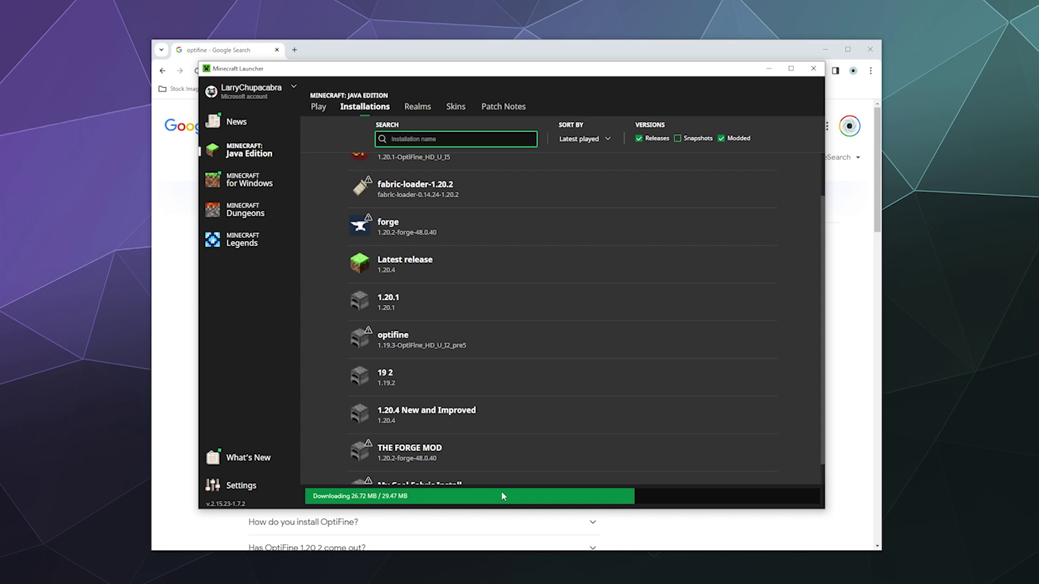
{"action": "mouse_move", "coordinate": [562, 424]}
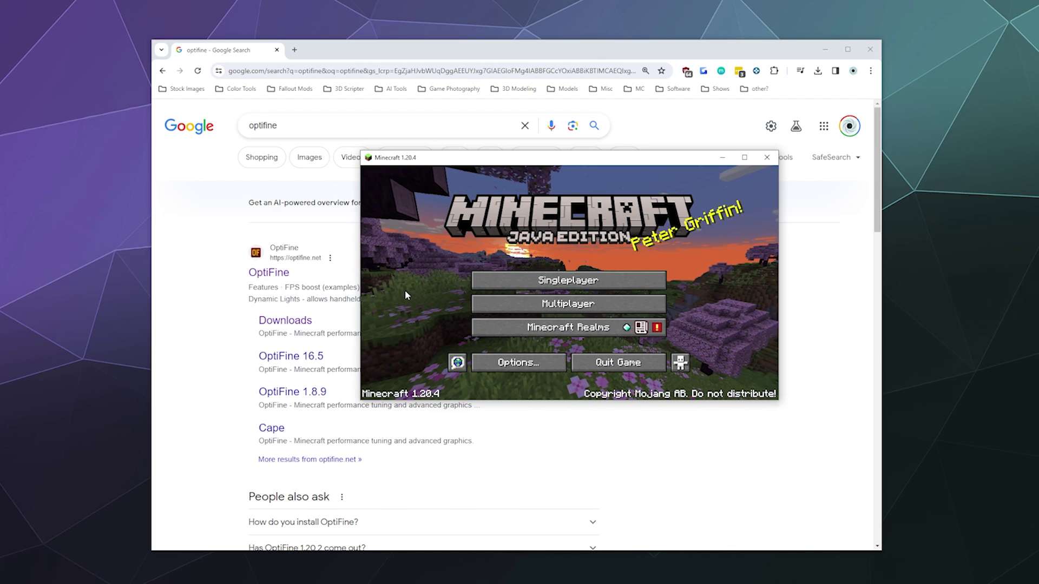
{"action": "left_click", "coordinate": [767, 157]}
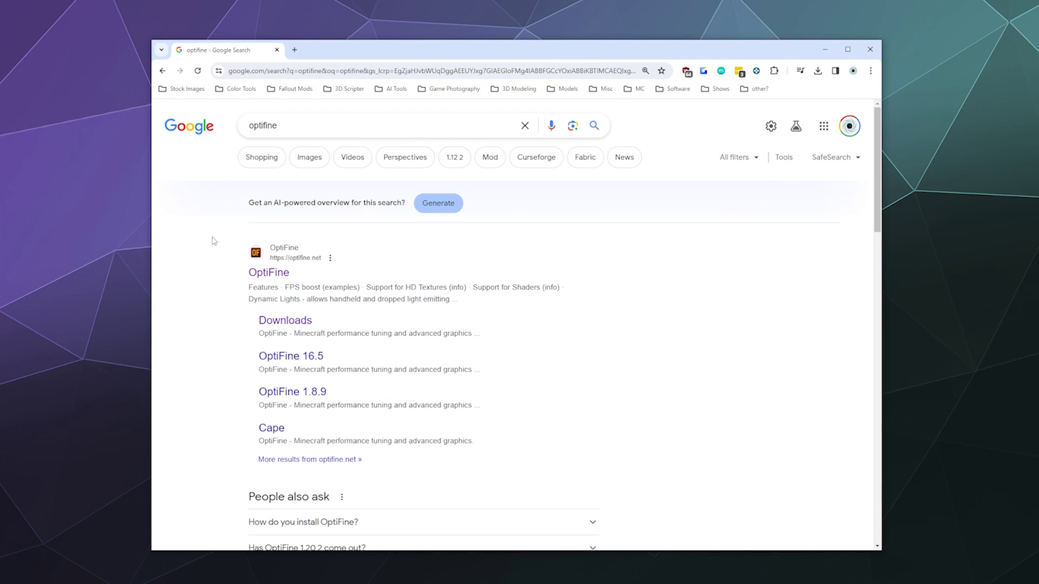
Open the OptiFine website from the search results in a new tab and expand the Minecraft 1.20.4 preview versions among its downloads.
{"action": "middle_click", "coordinate": [269, 273]}
{"action": "left_click", "coordinate": [337, 54]}
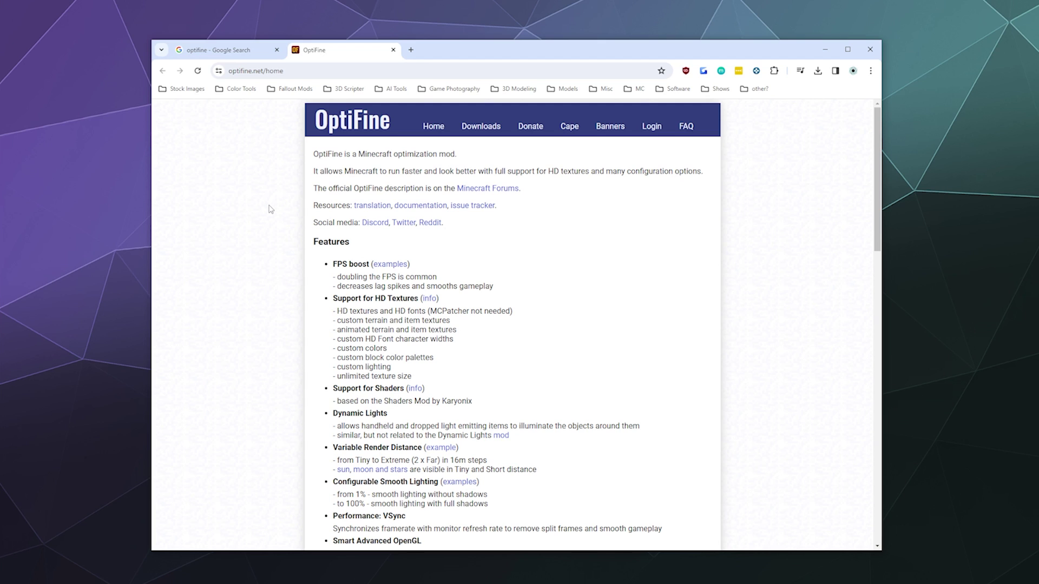
{"action": "left_click", "coordinate": [480, 126]}
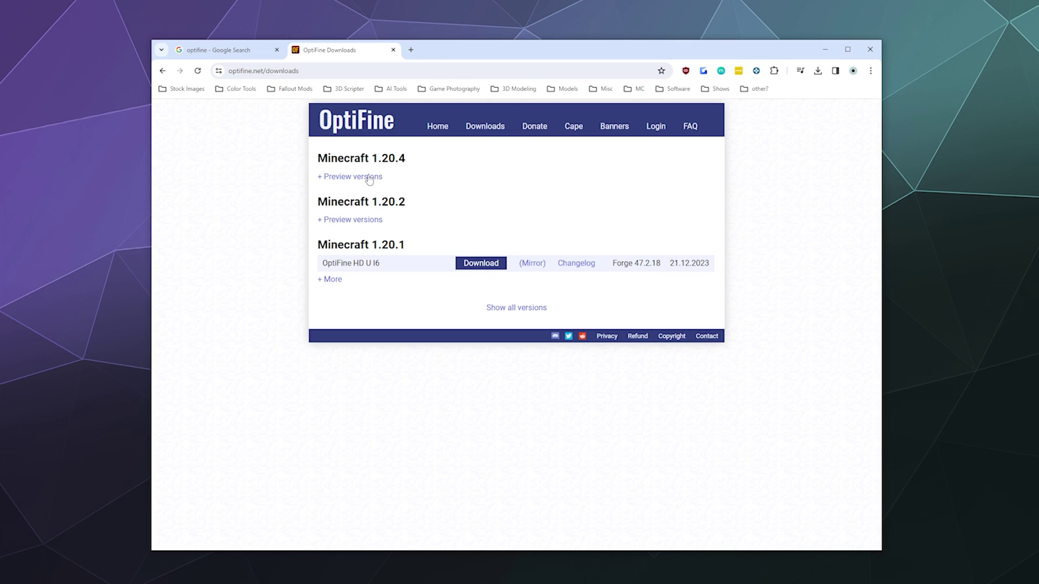
{"action": "left_click", "coordinate": [369, 177]}
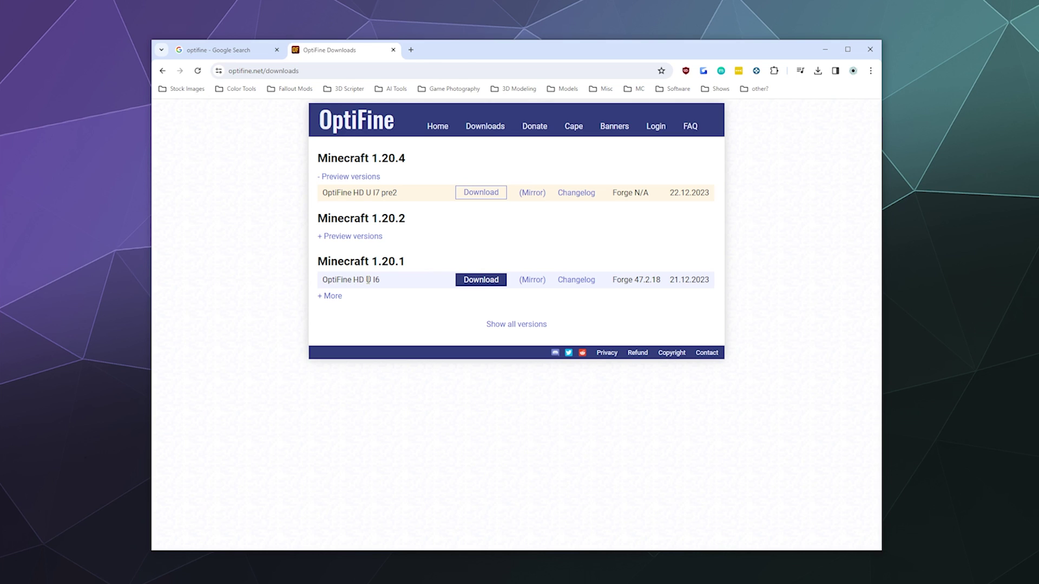
Request the OptiFine HD U I7 pre2 download for Minecraft 1.20.4 and skip the advertisement.
{"action": "left_click_drag", "start_coordinate": [368, 279], "coordinate": [385, 281]}
{"action": "left_click", "coordinate": [400, 296]}
{"action": "left_click_drag", "start_coordinate": [329, 193], "coordinate": [408, 193]}
{"action": "left_click", "coordinate": [425, 199]}
{"action": "left_click", "coordinate": [487, 194]}
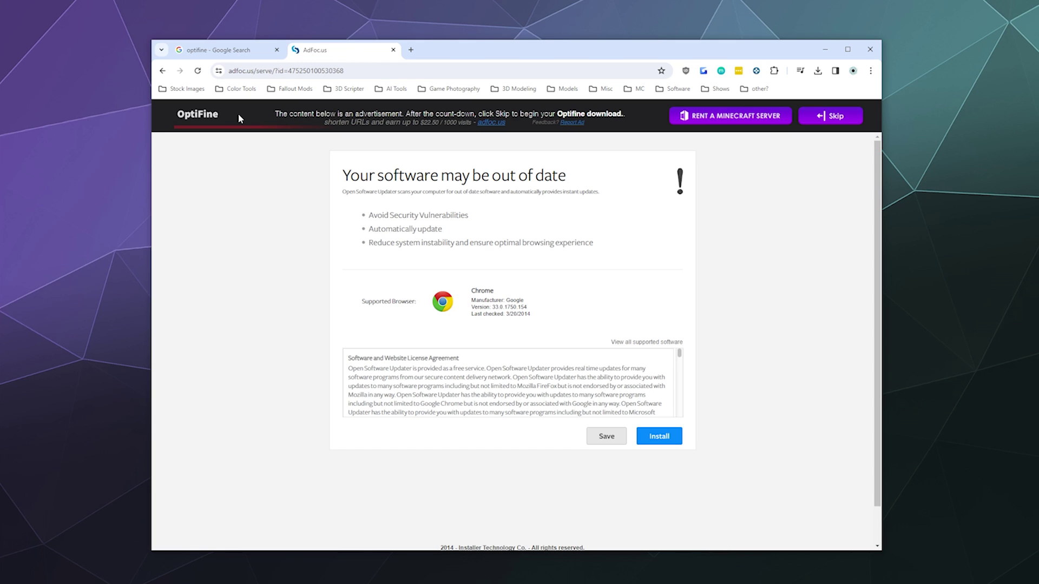
{"action": "left_click", "coordinate": [835, 117]}
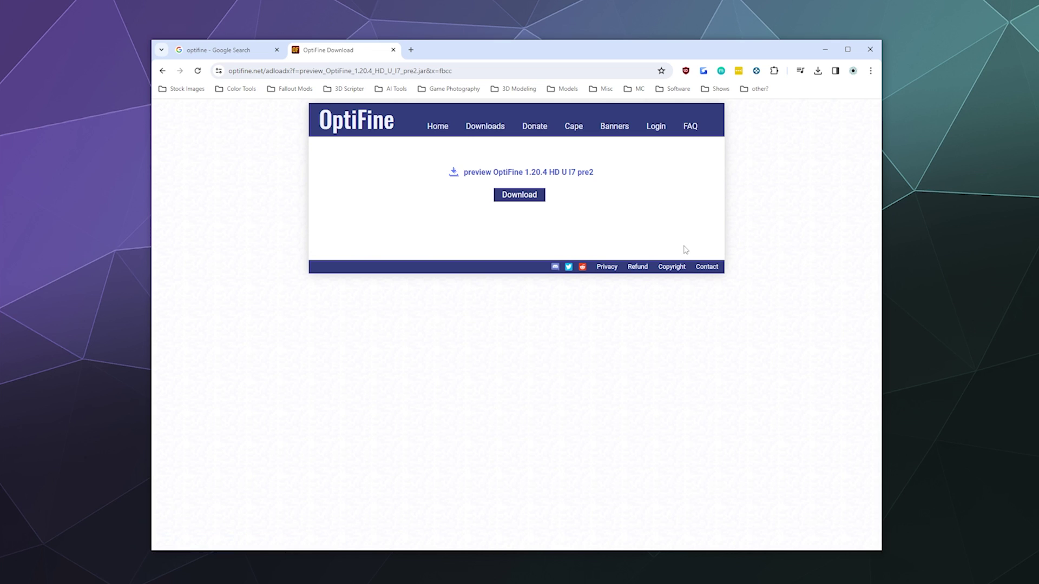
Start the OptiFine download, cancel saving a duplicate copy, and open the previously downloaded preview_OptiFine_1.20.4_HD_U_I7_pre2 jar.
{"action": "left_click", "coordinate": [535, 198]}
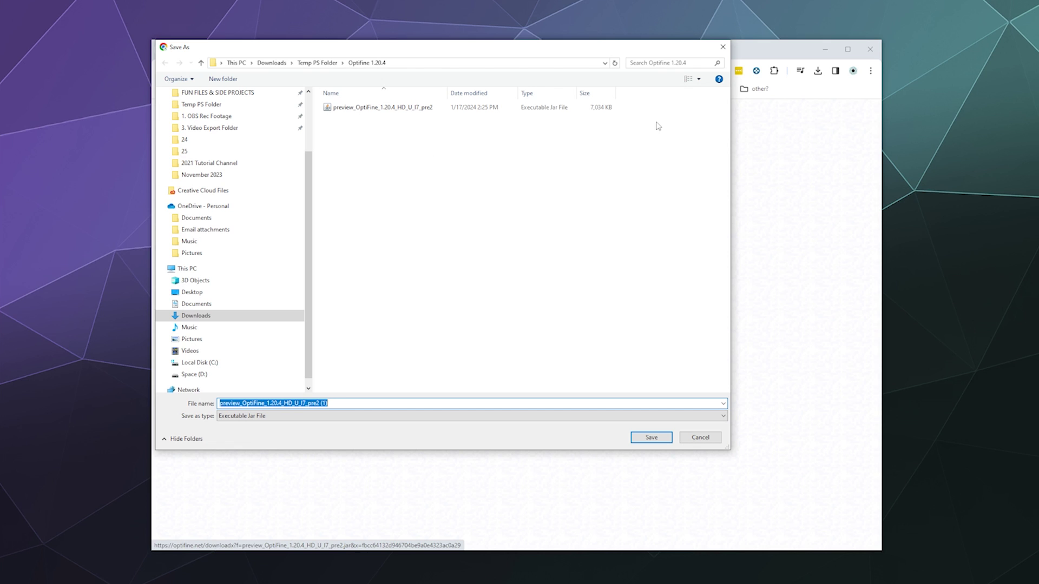
{"action": "left_click", "coordinate": [723, 48]}
{"action": "left_click", "coordinate": [818, 71]}
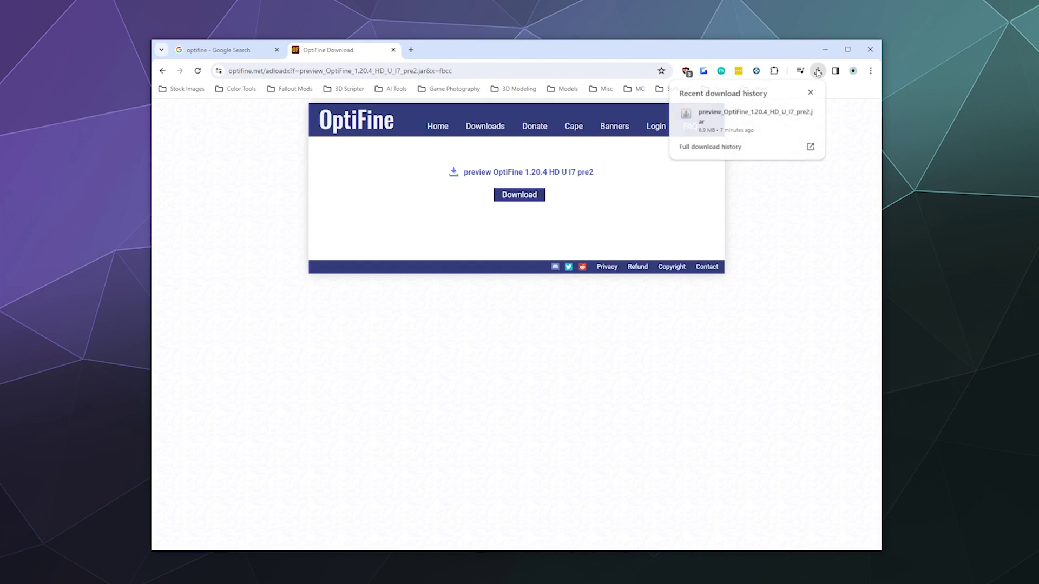
{"action": "left_click", "coordinate": [791, 114]}
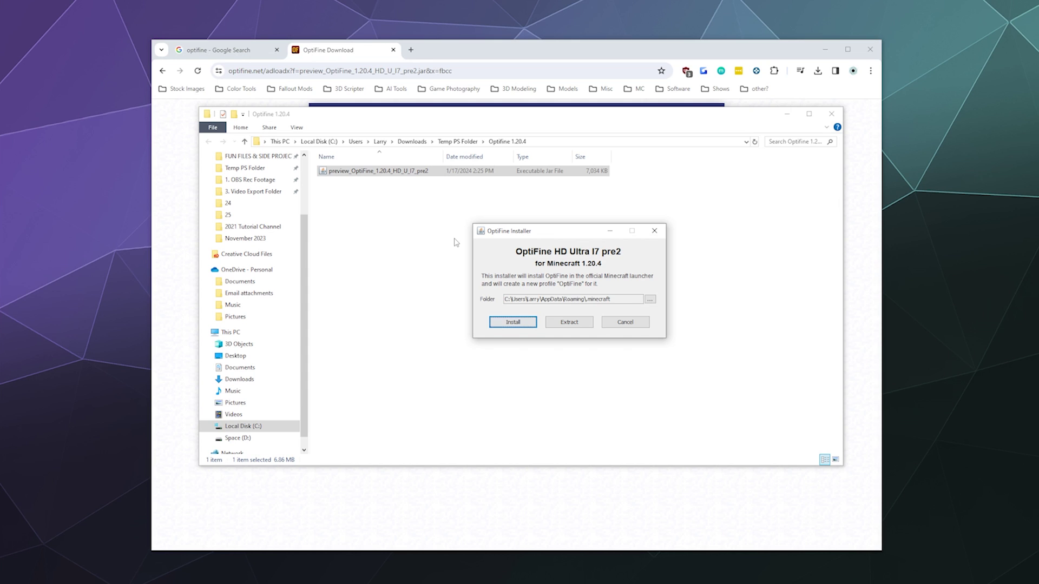
Reopen the OptiFine jar with Java(TM) Platform SE binary and install OptiFine into the default .minecraft folder.
{"action": "left_click", "coordinate": [659, 237]}
{"action": "right_click", "coordinate": [405, 171]}
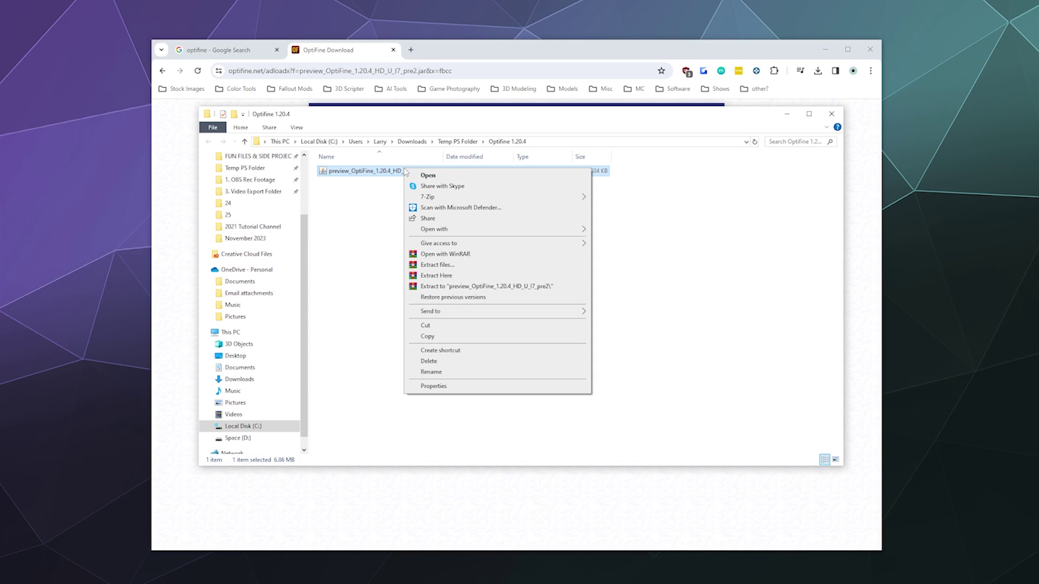
{"action": "mouse_move", "coordinate": [455, 230]}
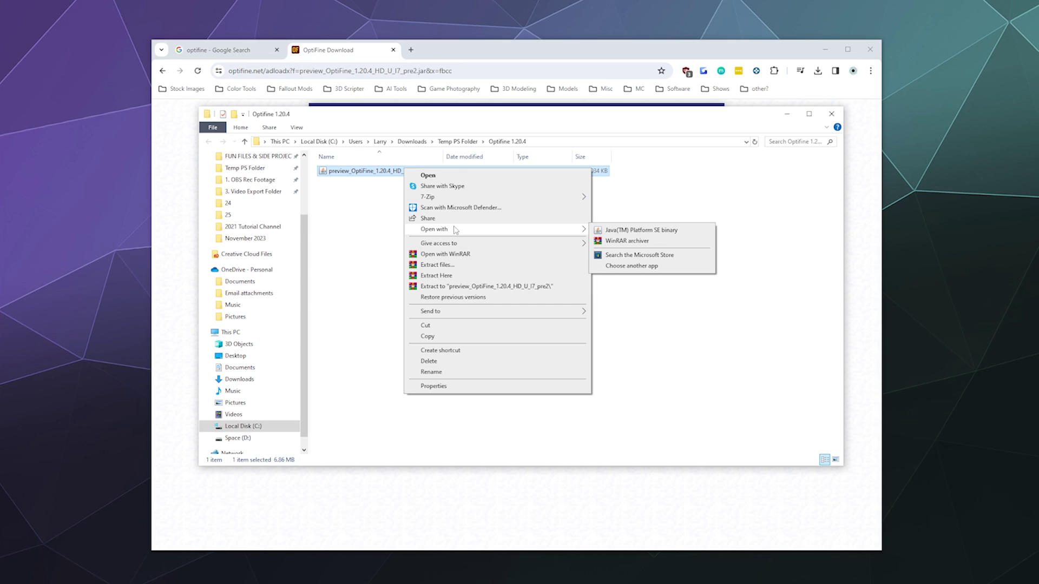
{"action": "left_click", "coordinate": [632, 266]}
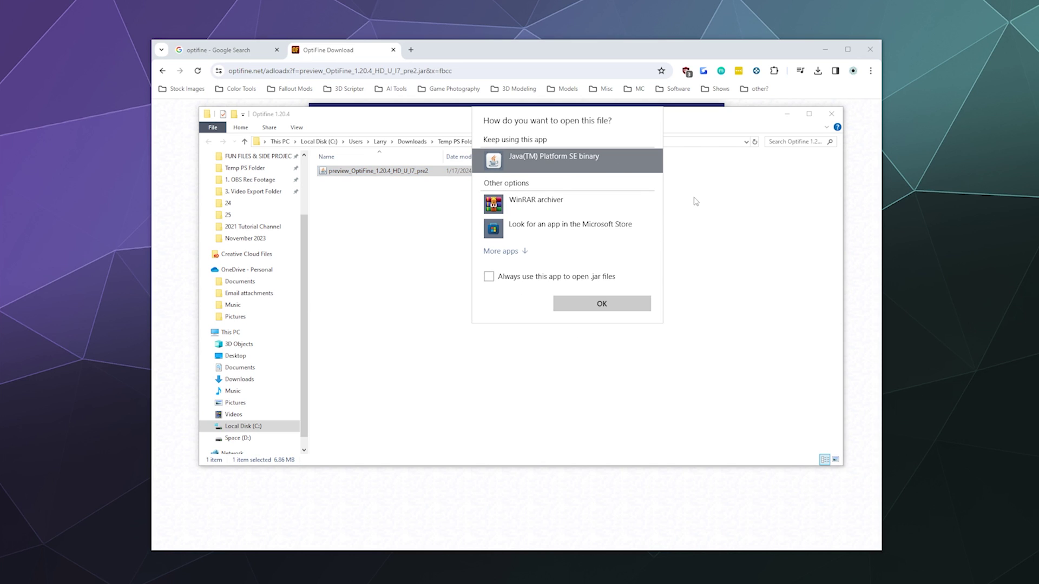
{"action": "key", "text": "Return"}
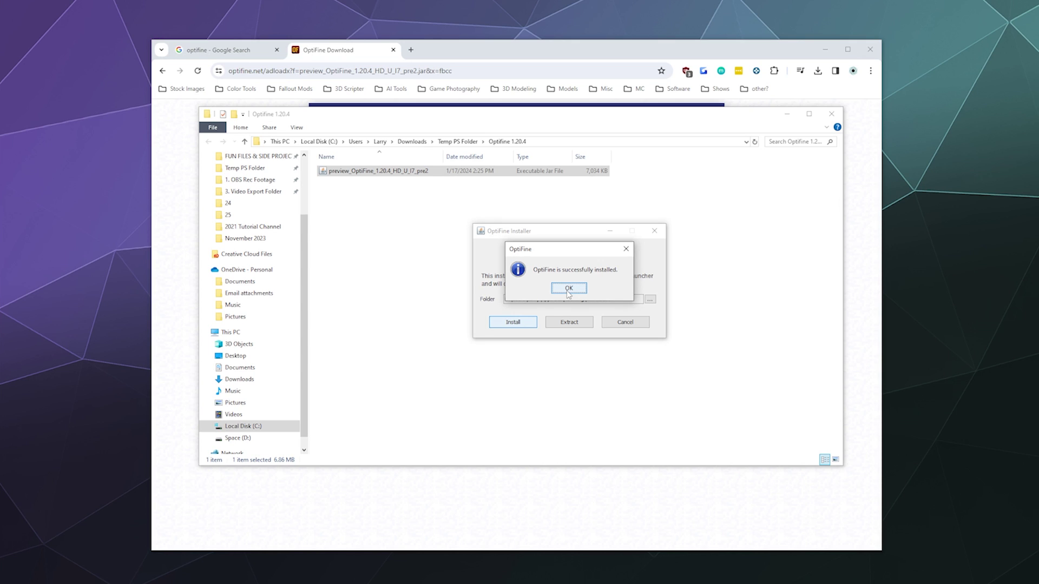
{"action": "left_click", "coordinate": [569, 289]}
{"action": "left_click", "coordinate": [517, 282]}
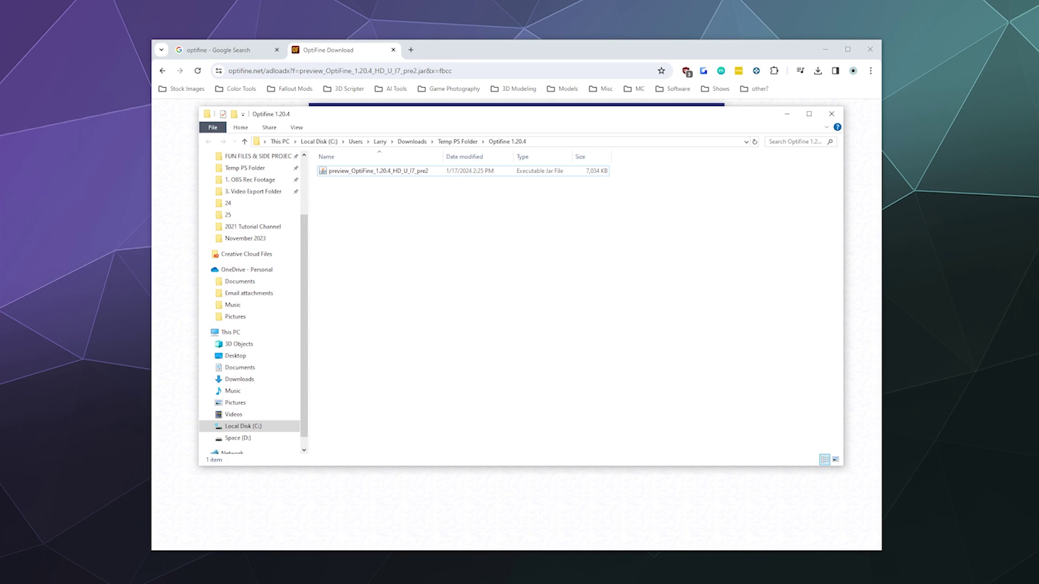
Switch to the Minecraft Launcher and select the OptiFine profile 1.20.4-OptiFine_HD_U_I7_pre2.
{"action": "key", "text": "super"}
{"action": "type", "text": "minecraft"}
{"action": "key", "text": "Return"}
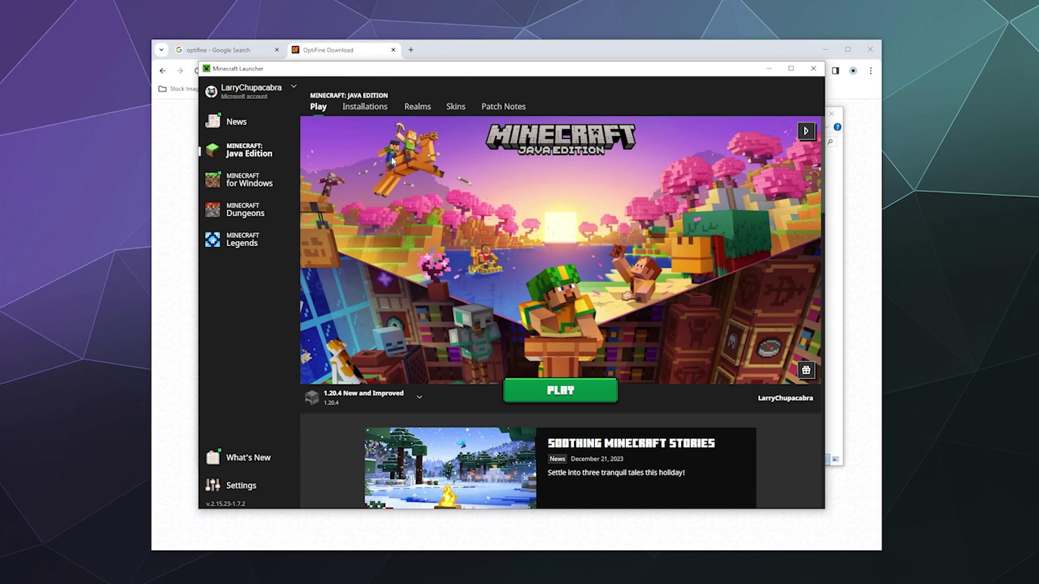
{"action": "left_click", "coordinate": [357, 397]}
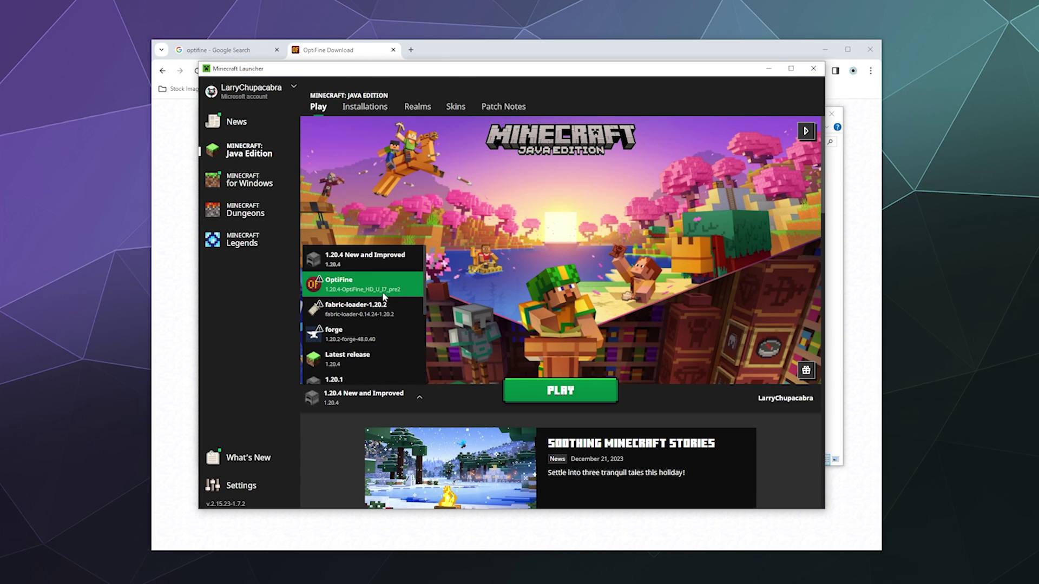
{"action": "left_click", "coordinate": [342, 294]}
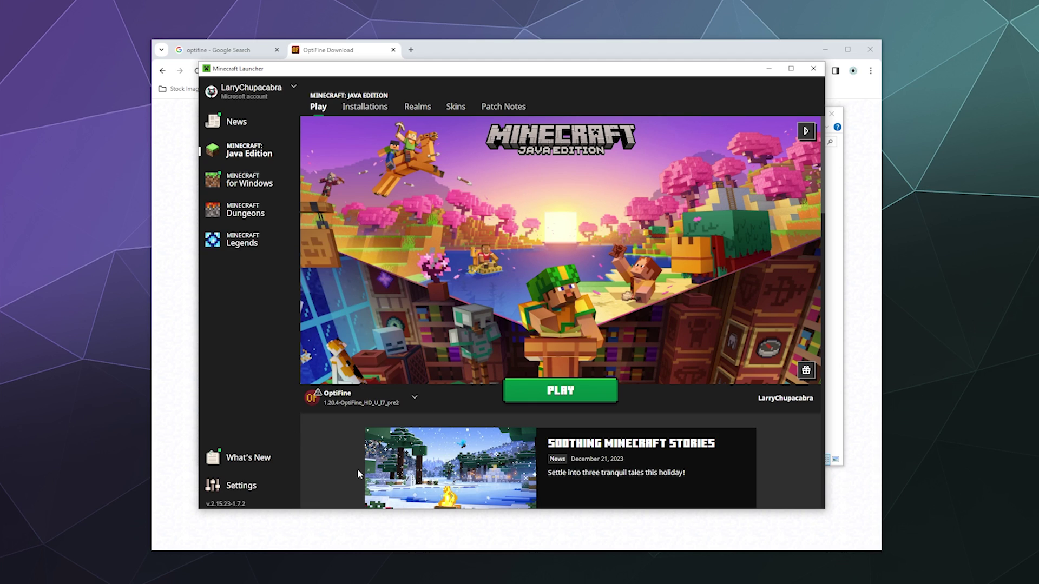
Check the OptiFine entry in the list of Java Edition installations.
{"action": "mouse_move", "coordinate": [336, 407]}
{"action": "left_click", "coordinate": [376, 110]}
{"action": "mouse_move", "coordinate": [498, 241]}
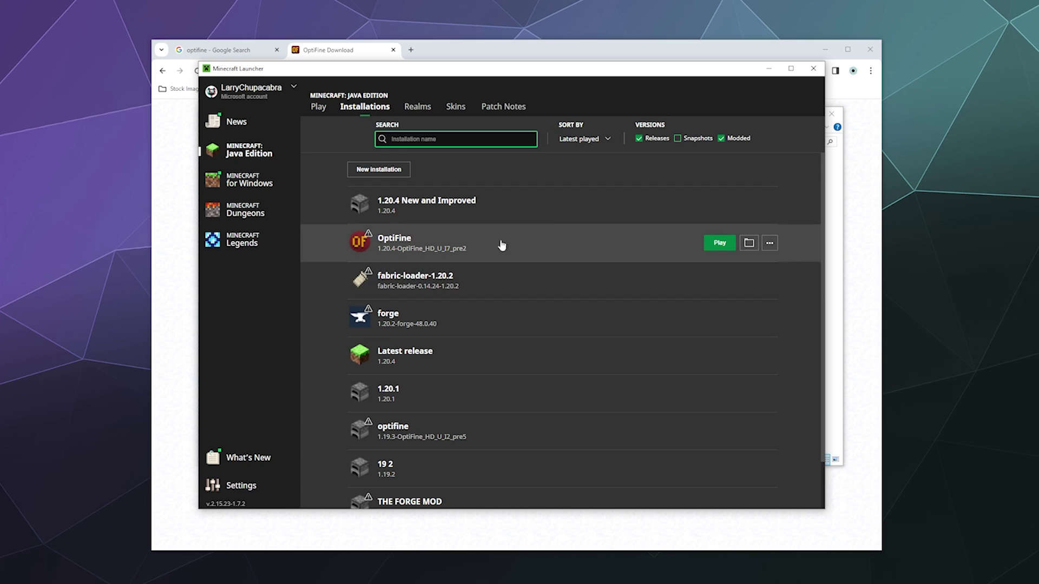
Open the OptiFine installation's .minecraft folder and examine the shader pack archives in its shaderpacks folder.
{"action": "left_click", "coordinate": [749, 243]}
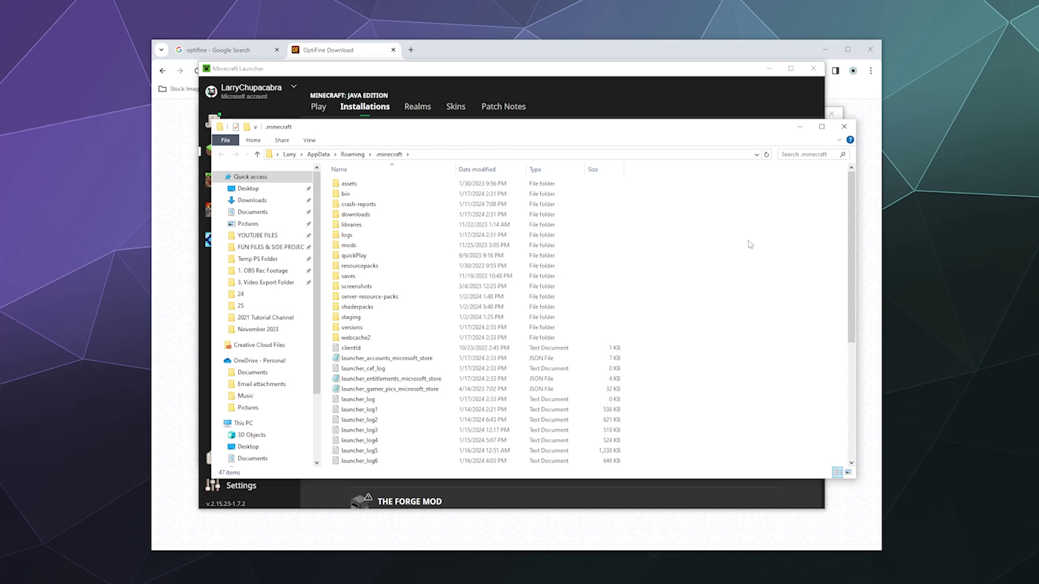
{"action": "left_click", "coordinate": [689, 100]}
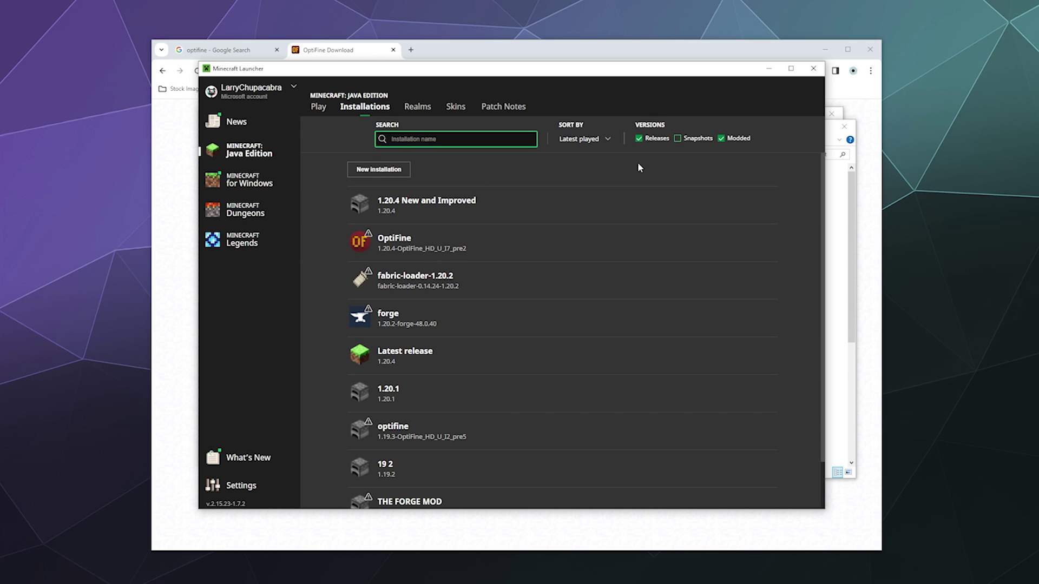
{"action": "left_click", "coordinate": [838, 216]}
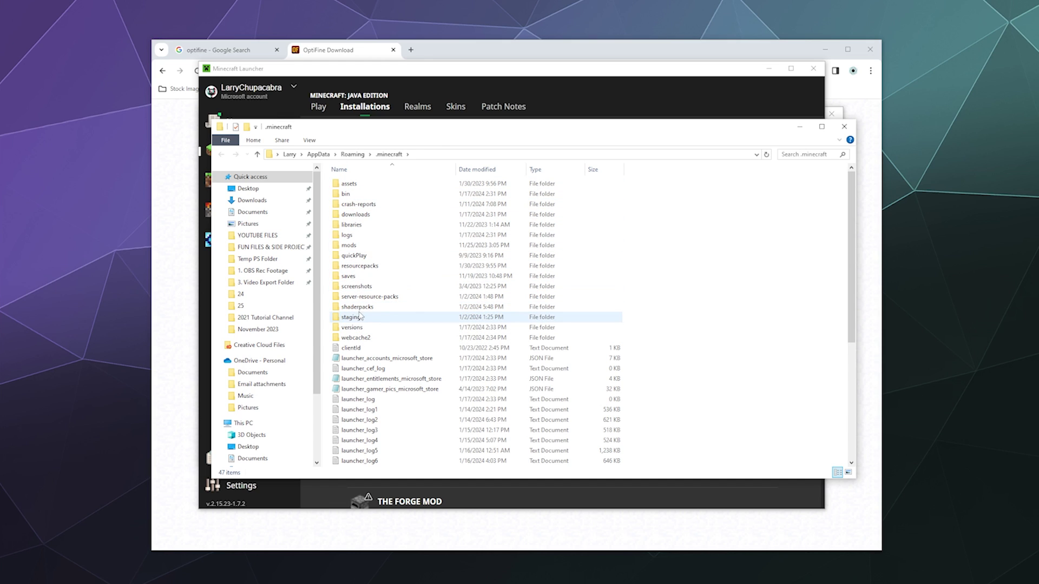
{"action": "double_click", "coordinate": [357, 306]}
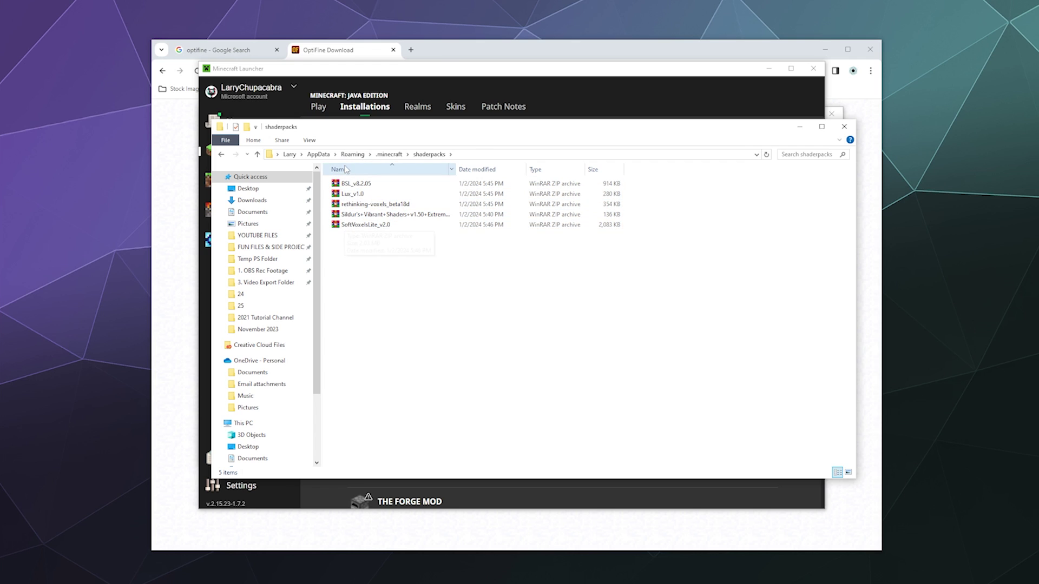
{"action": "left_click", "coordinate": [222, 155]}
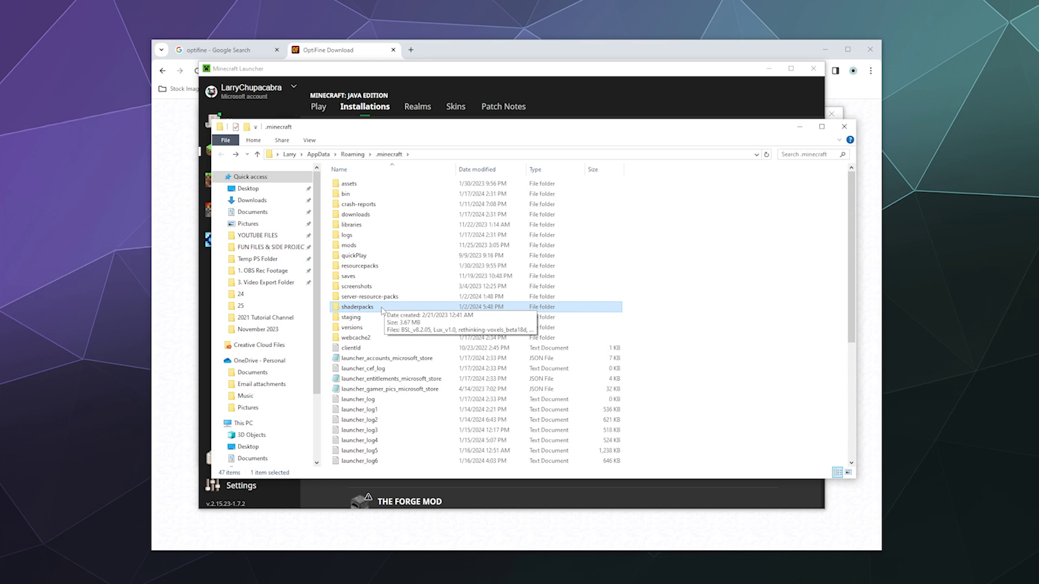
{"action": "double_click", "coordinate": [381, 309]}
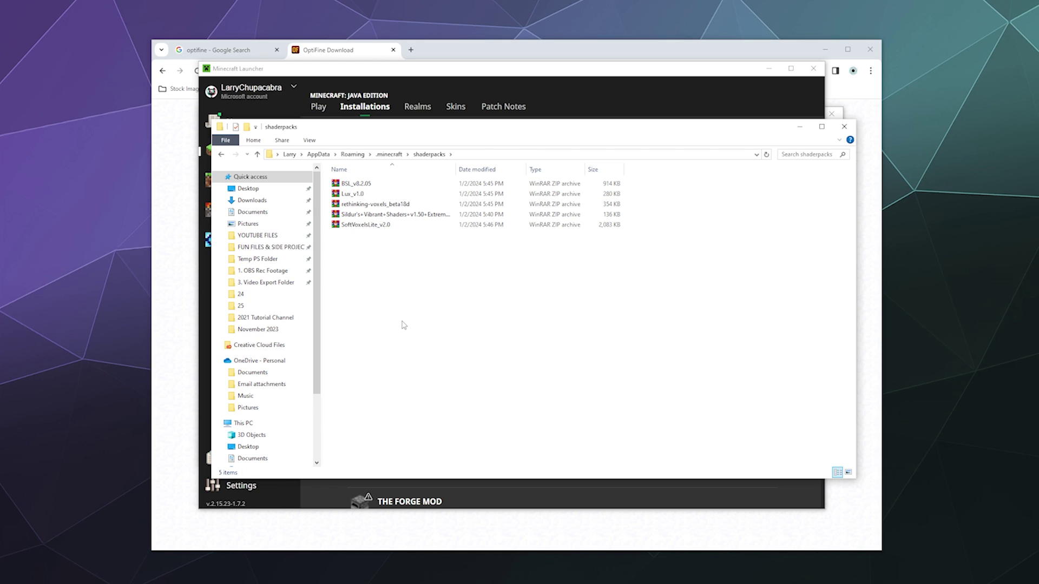
{"action": "left_click", "coordinate": [390, 154]}
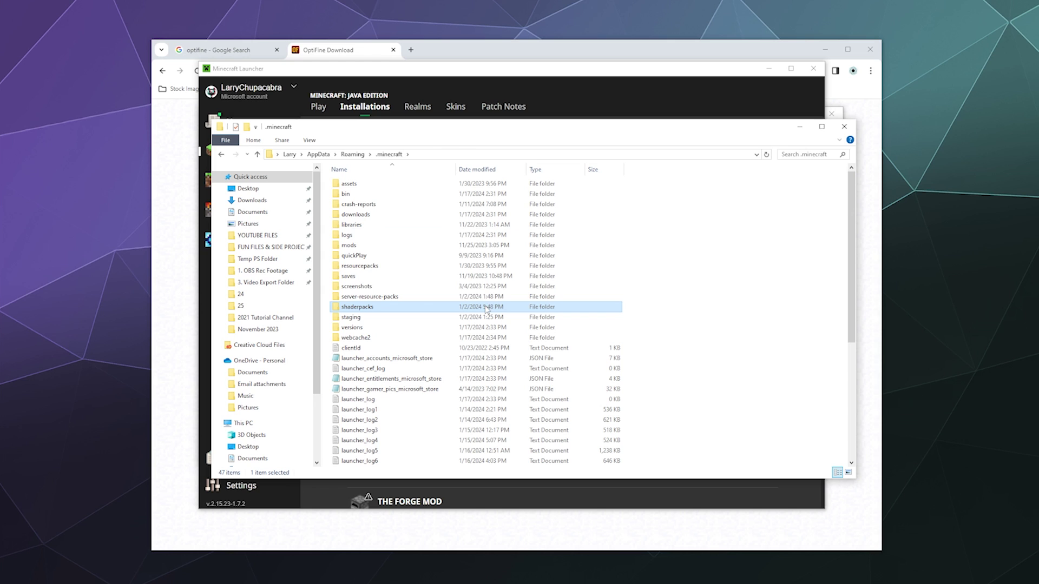
{"action": "left_click", "coordinate": [799, 127]}
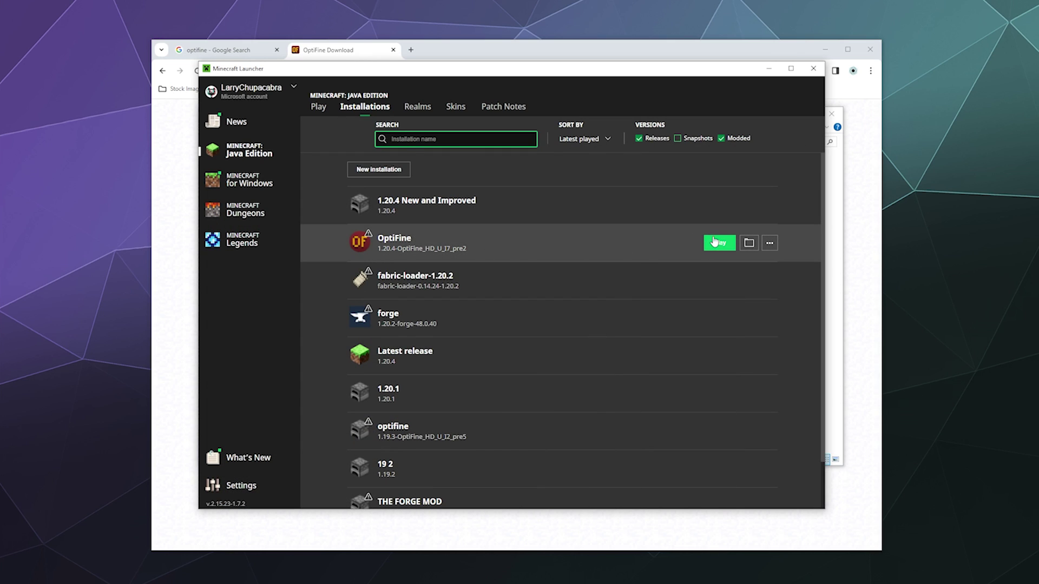
Launch the OptiFine 1.20.4 installation, accepting the modified-game risks and turning off further warnings for it.
{"action": "left_click", "coordinate": [715, 242]}
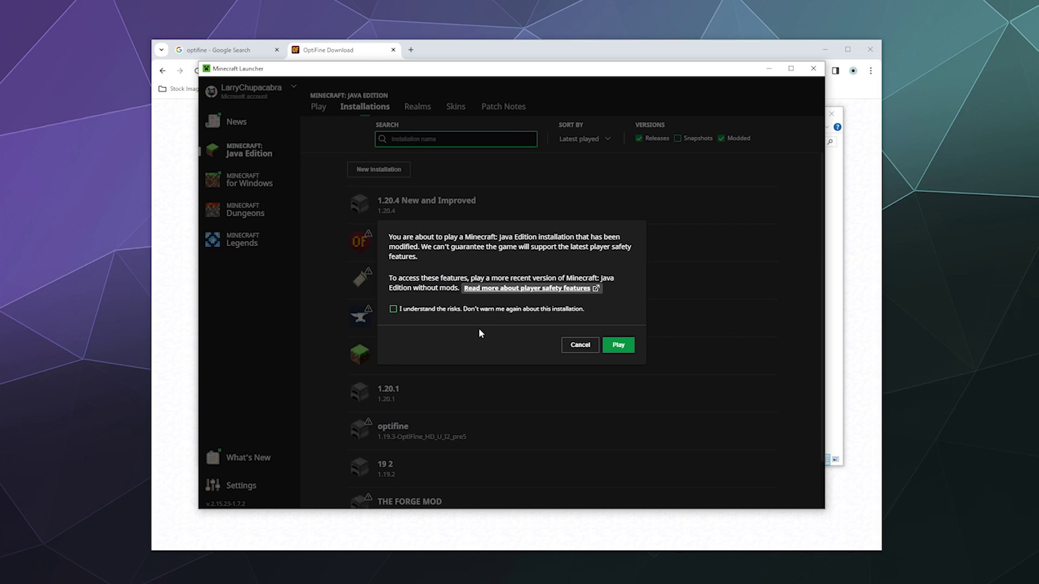
{"action": "left_click", "coordinate": [418, 312]}
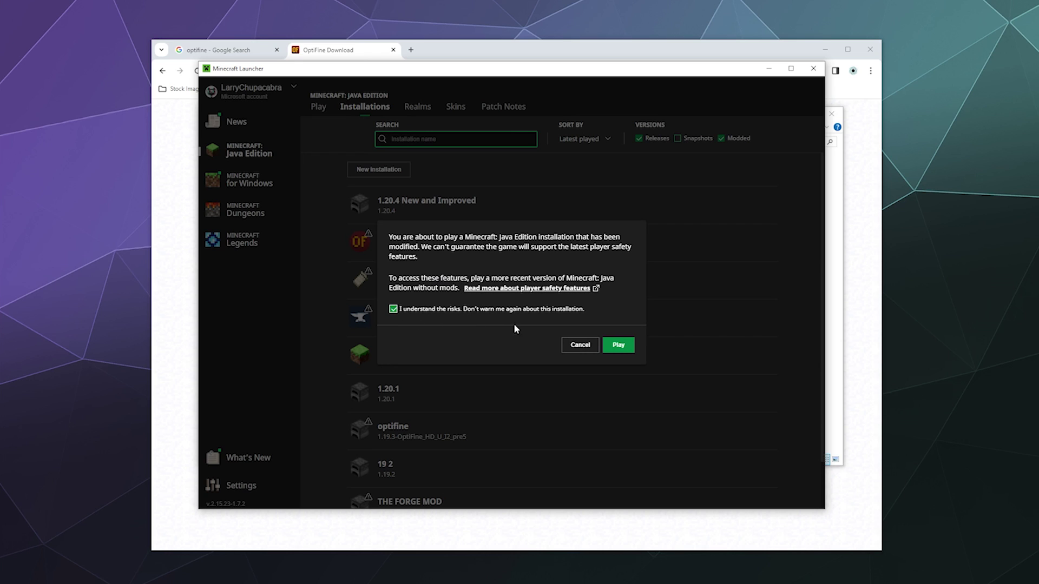
{"action": "left_click", "coordinate": [620, 347]}
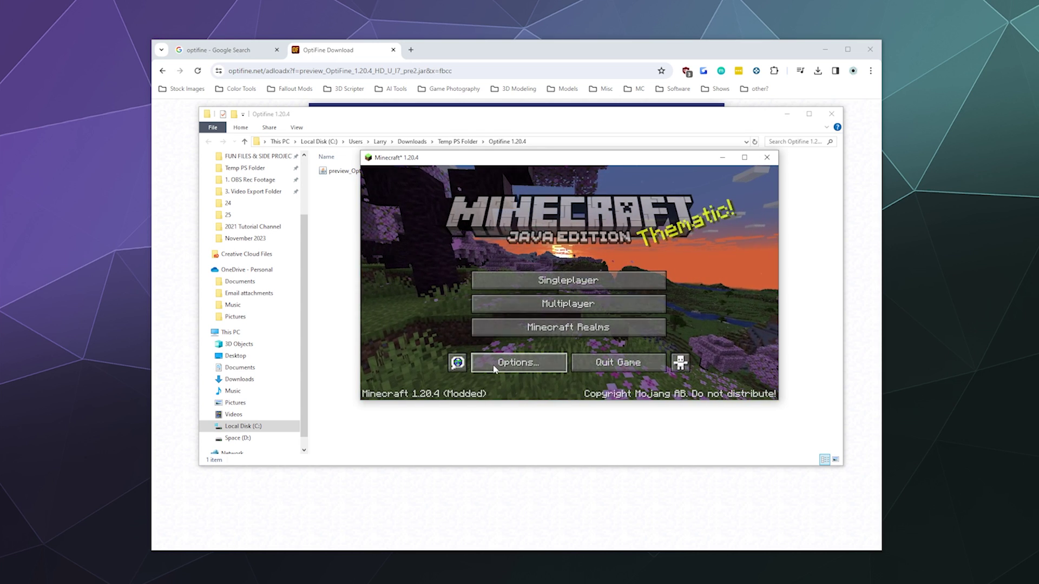
Select the SoftVoxelsLite_v2.0.zip shader pack in the game's video settings and return to the title screen.
{"action": "left_click", "coordinate": [495, 361]}
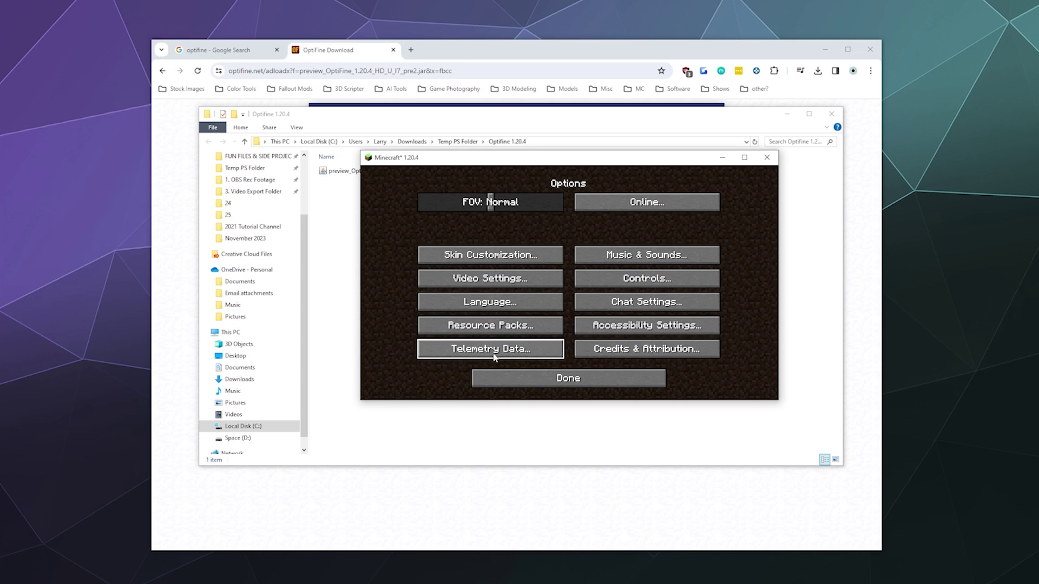
{"action": "left_click", "coordinate": [494, 279]}
{"action": "left_click", "coordinate": [489, 325]}
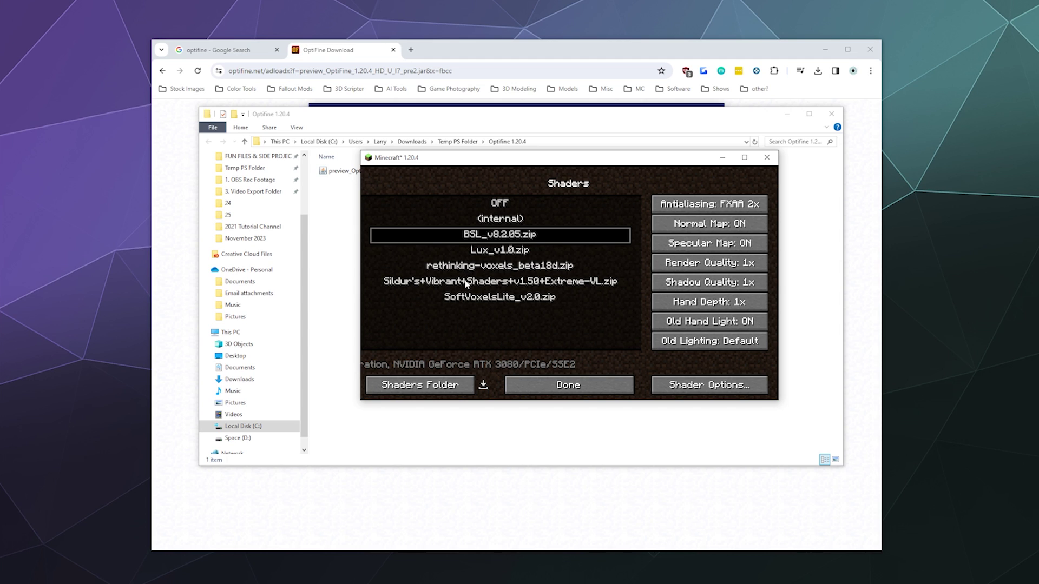
{"action": "left_click", "coordinate": [547, 295]}
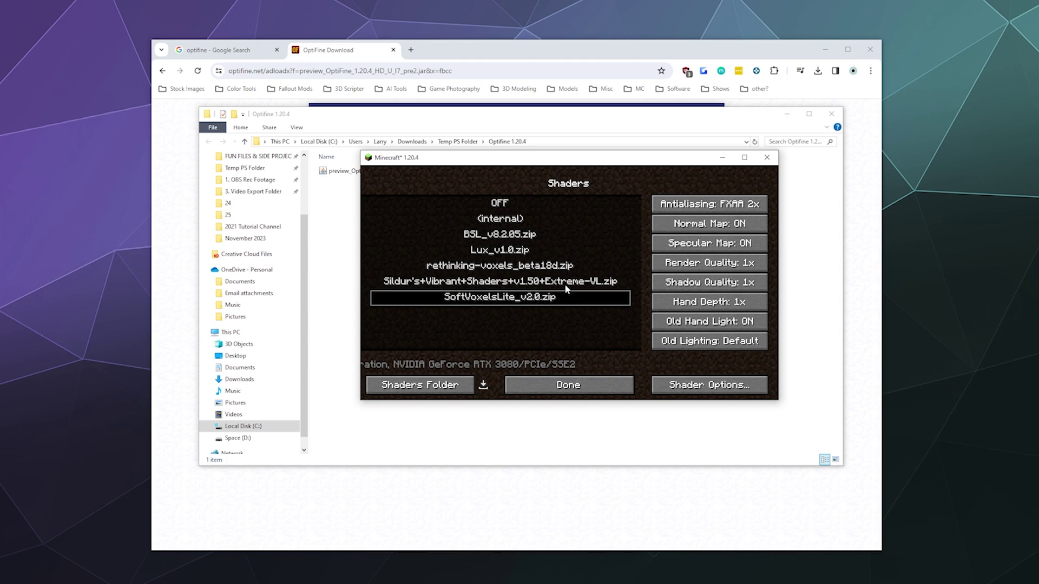
{"action": "left_click", "coordinate": [587, 383]}
{"action": "left_click", "coordinate": [585, 383]}
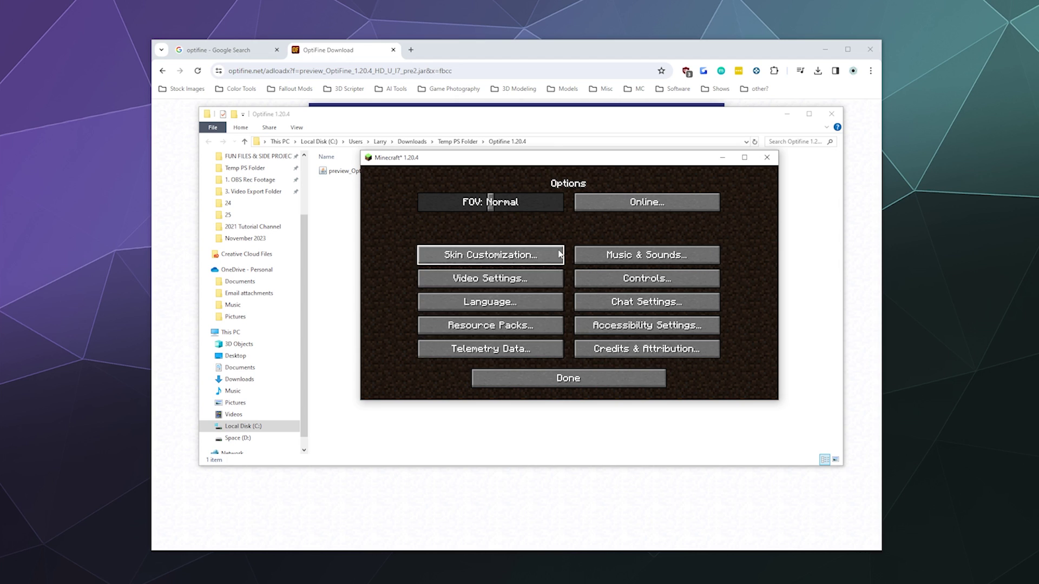
{"action": "left_click", "coordinate": [559, 379]}
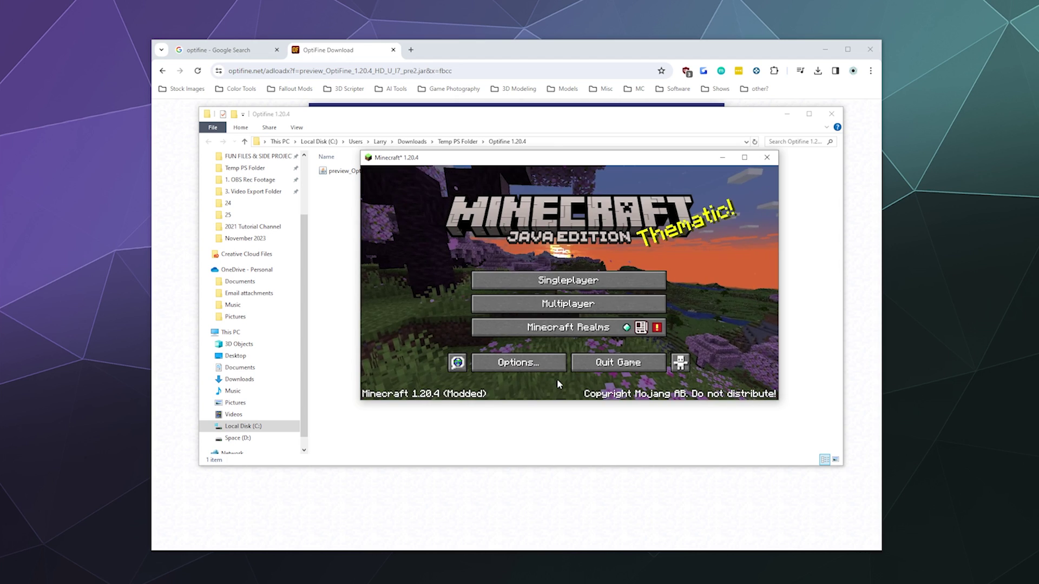
Load the singleplayer survival world named New World.
{"action": "left_click", "coordinate": [557, 282]}
{"action": "left_click", "coordinate": [516, 227]}
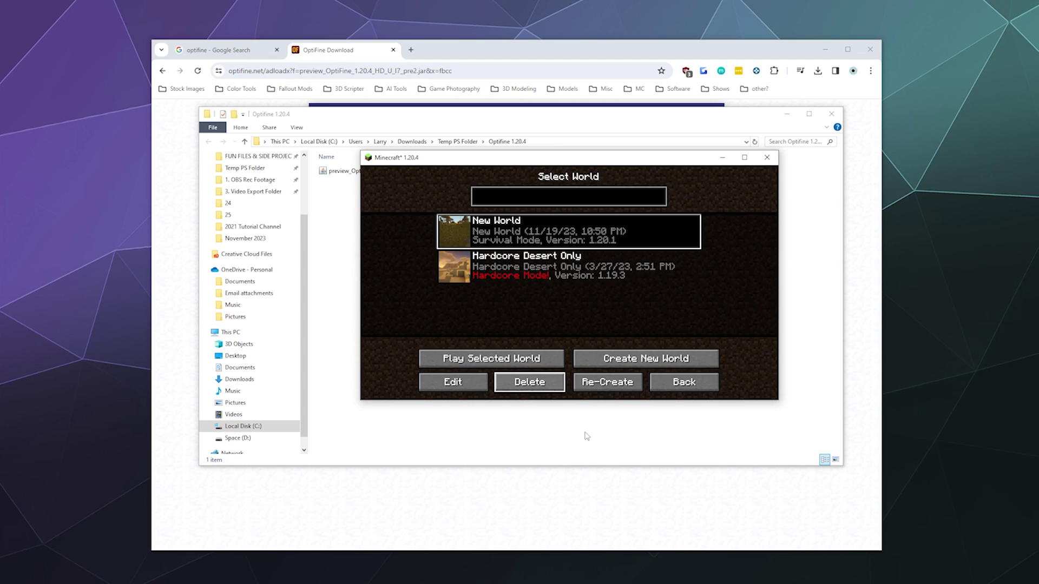
{"action": "left_click", "coordinate": [518, 361]}
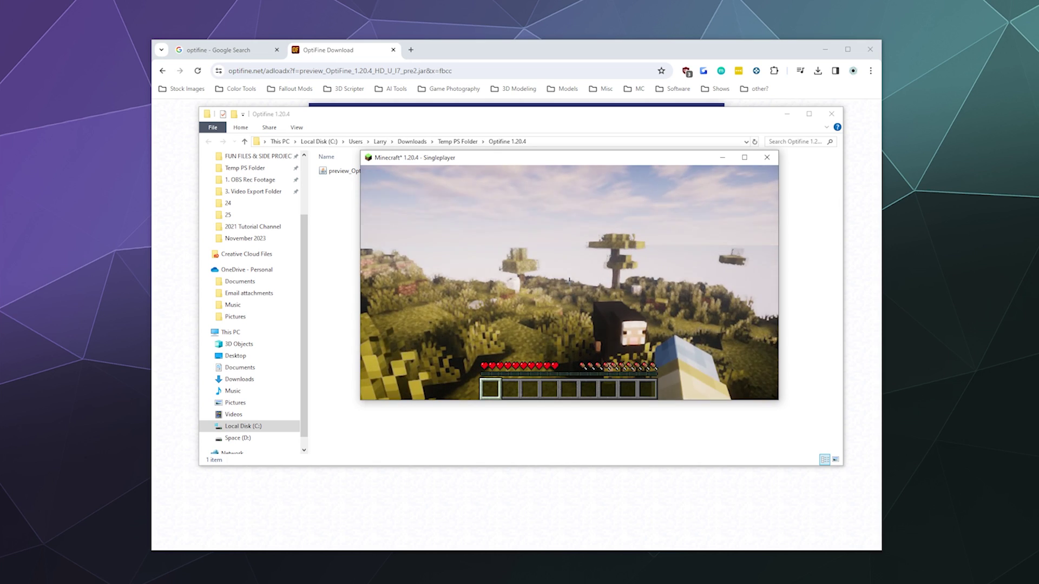
Pause the game, then save the world and quit to the title screen.
{"action": "mouse_move", "coordinate": [569, 282]}
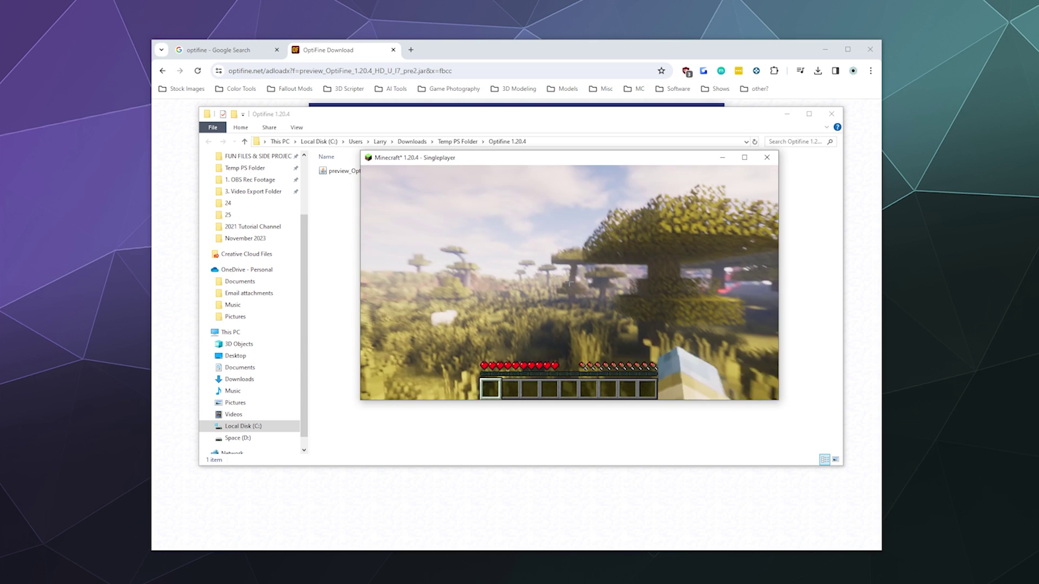
{"action": "key", "text": "Escape"}
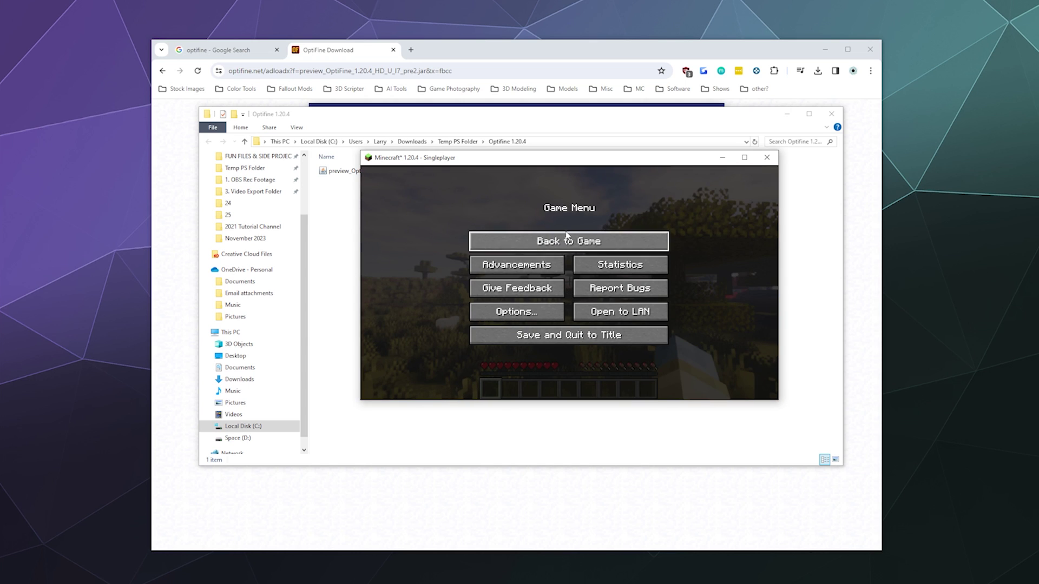
{"action": "left_click", "coordinate": [564, 341]}
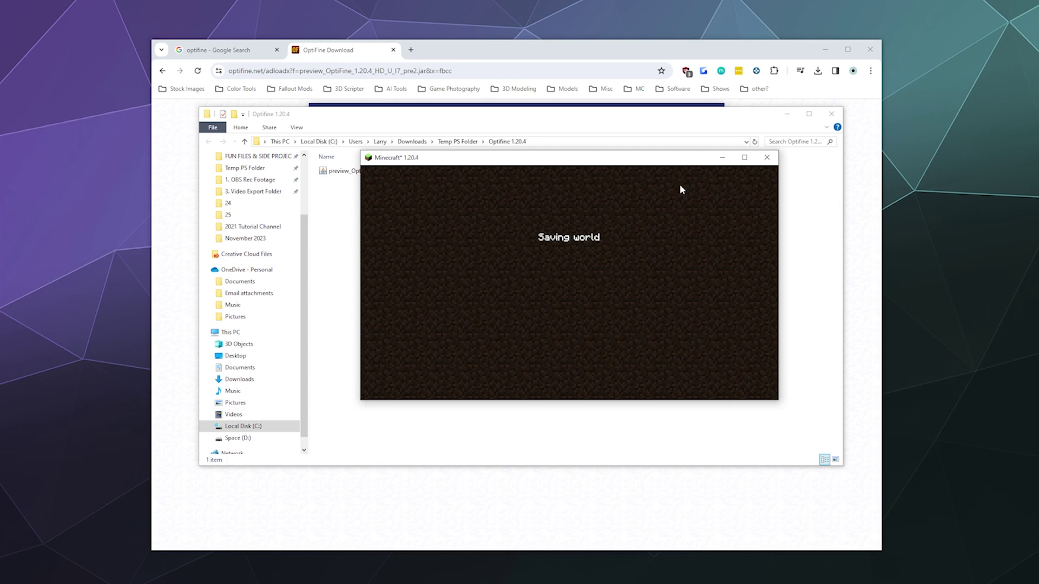